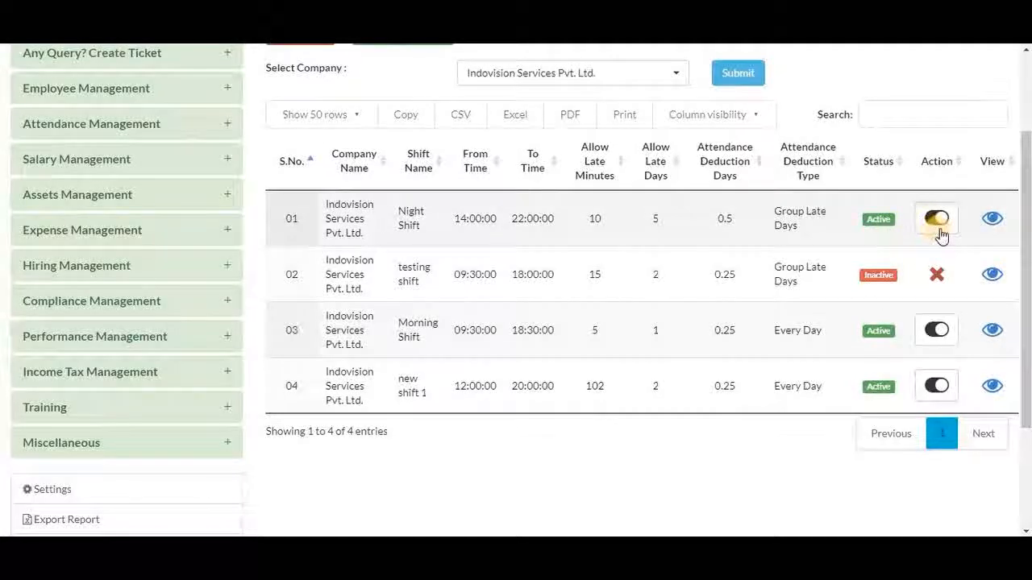
# Deactivate the work shift "new shift 1" and list the shifts of Indovision Services Pvt. Ltd. again.
pyautogui.click(936, 387)
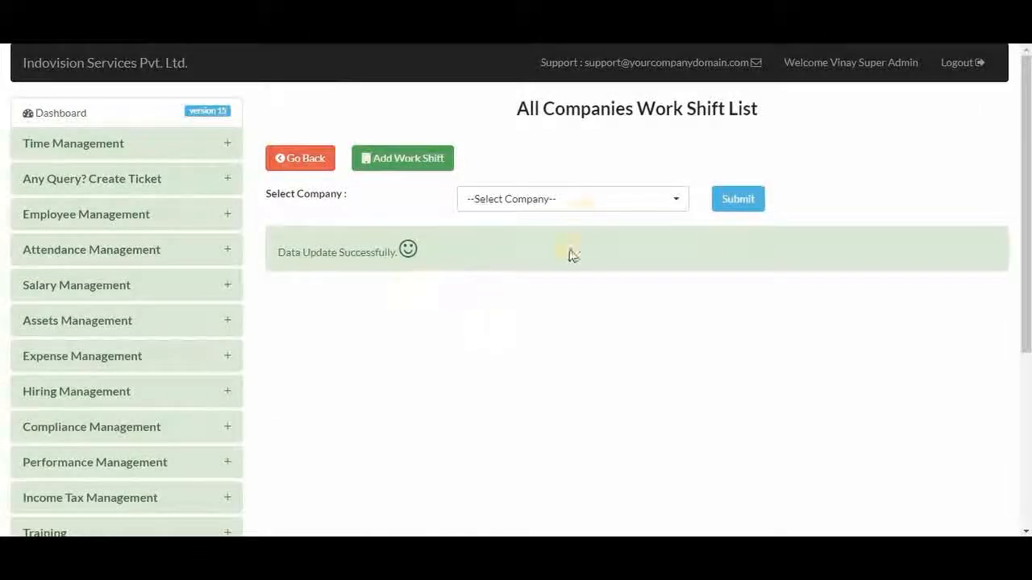
pyautogui.click(581, 203)
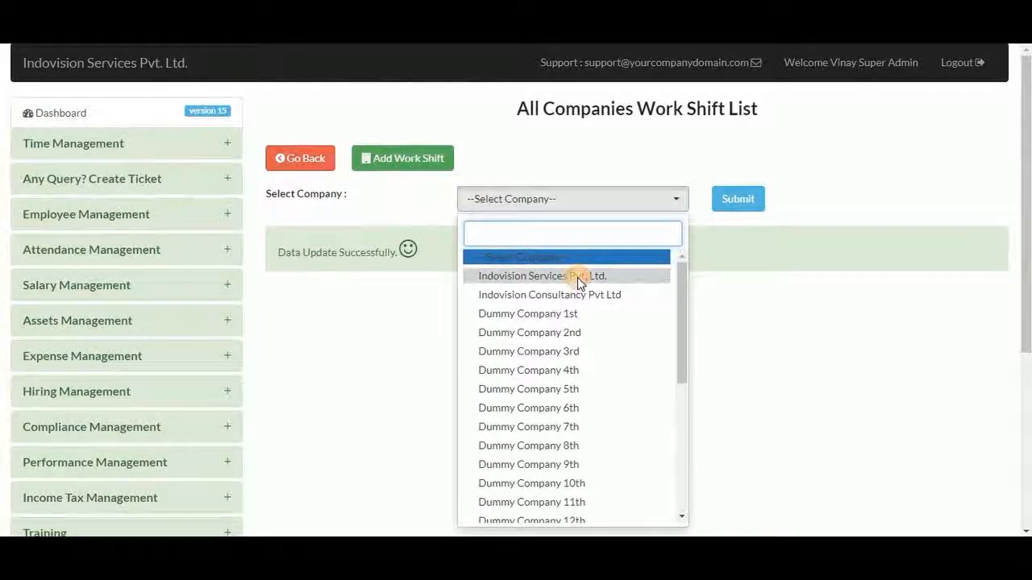
pyautogui.click(578, 278)
pyautogui.click(737, 208)
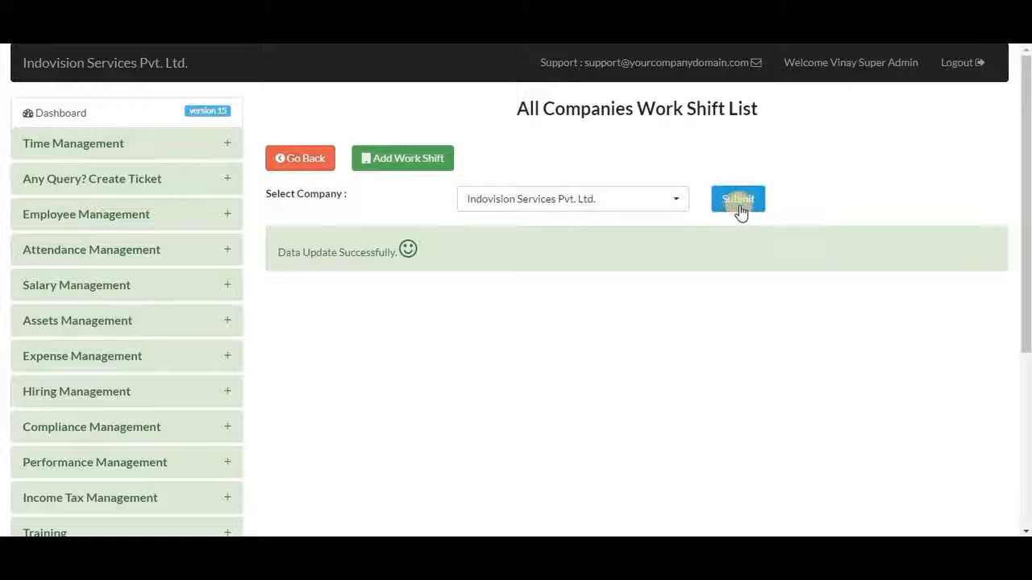
pyautogui.scroll(-1, 809, 347)
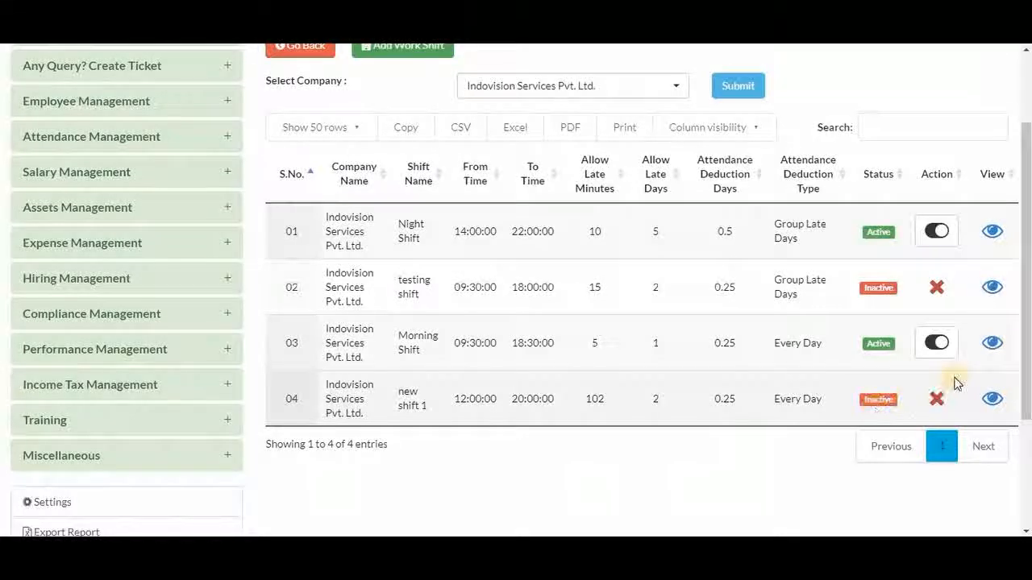
# Review the full details of the Morning Shift, including its optional late deductions, and return to the work shift list.
pyautogui.click(991, 344)
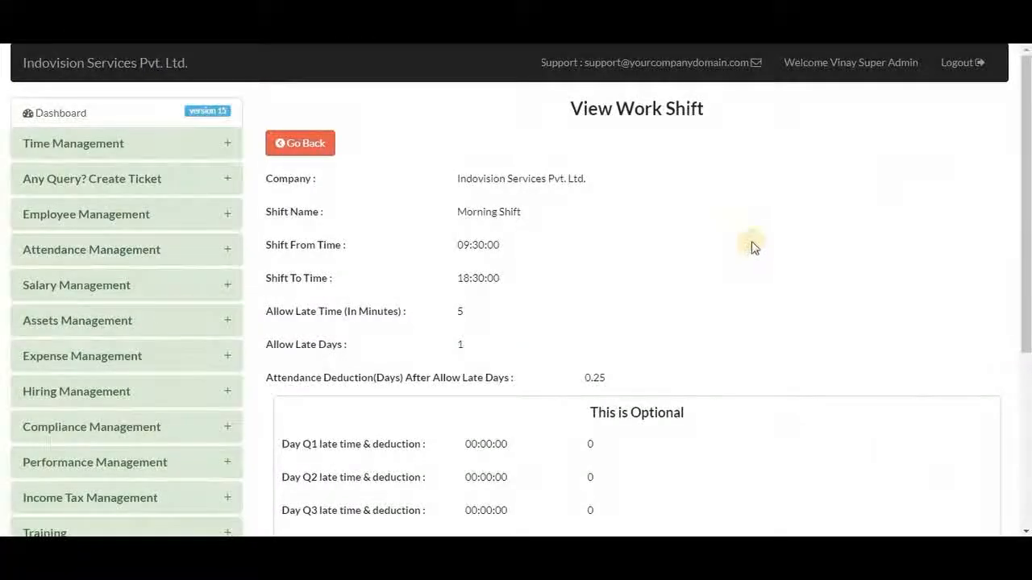
pyautogui.scroll(-2, 751, 243)
pyautogui.scroll(-1, 751, 243)
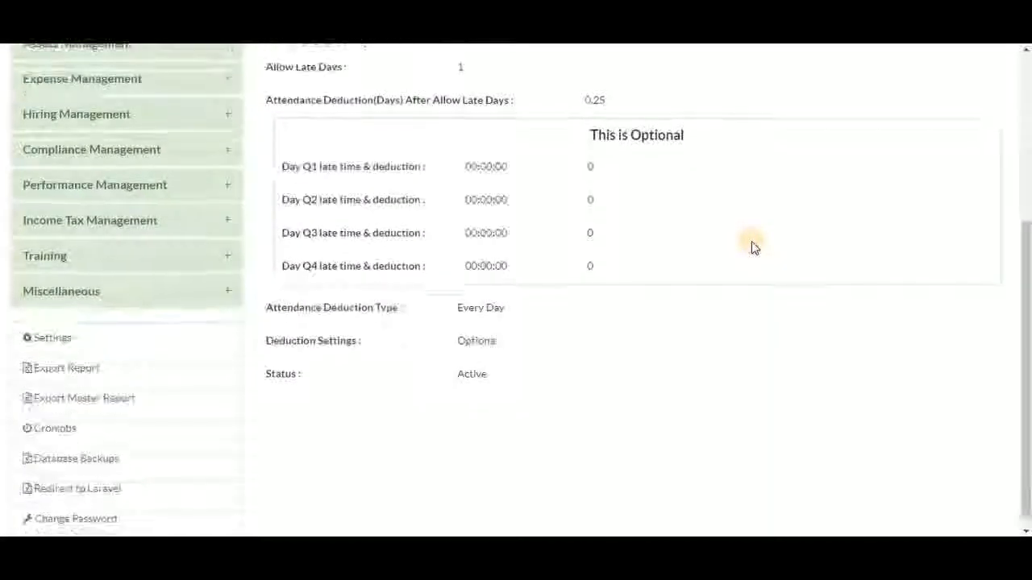
pyautogui.scroll(3, 751, 244)
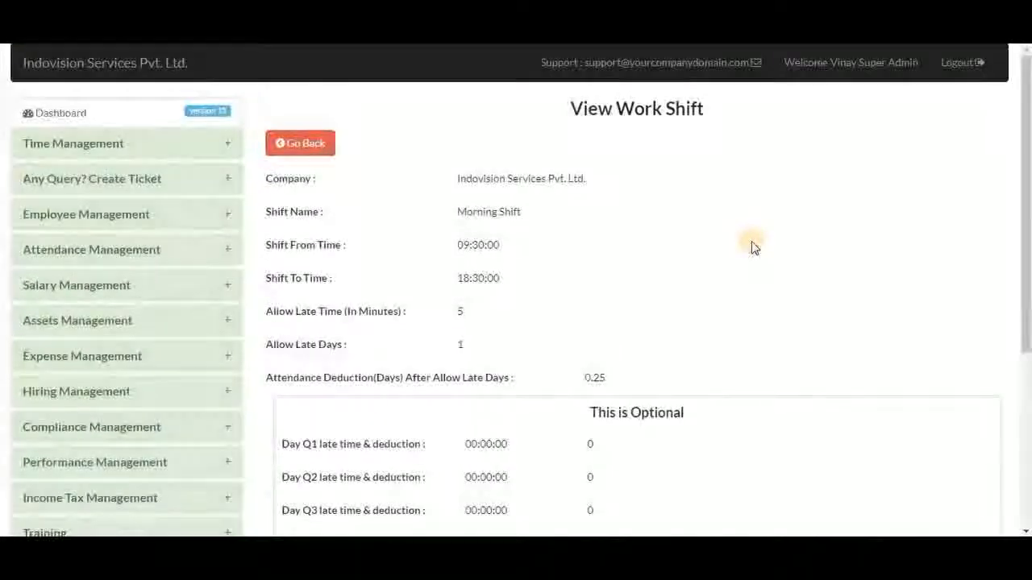
pyautogui.click(322, 149)
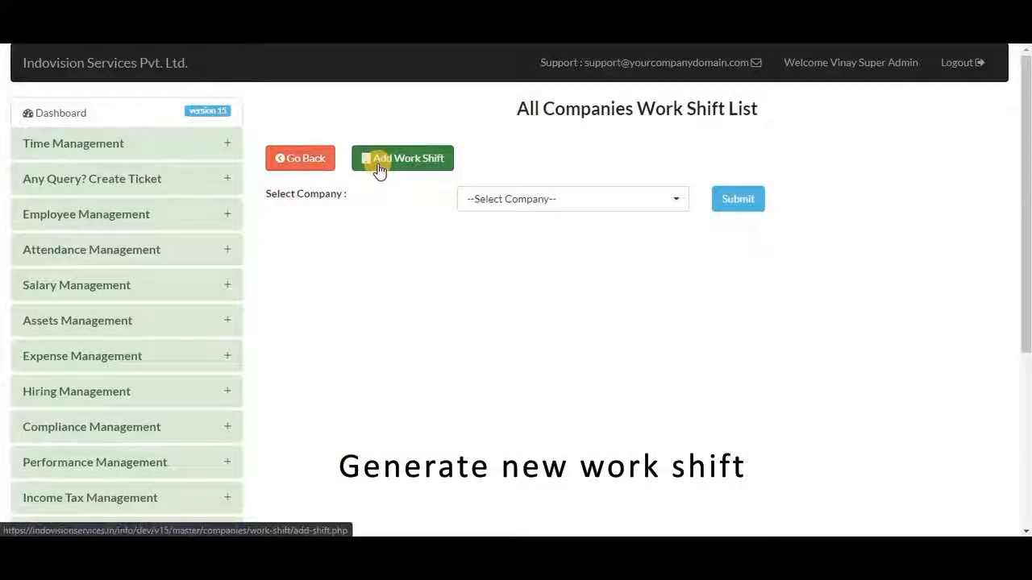
# Start a new work shift for Indovision Services Pvt. Ltd. and name it "new shift 22".
pyautogui.click(379, 167)
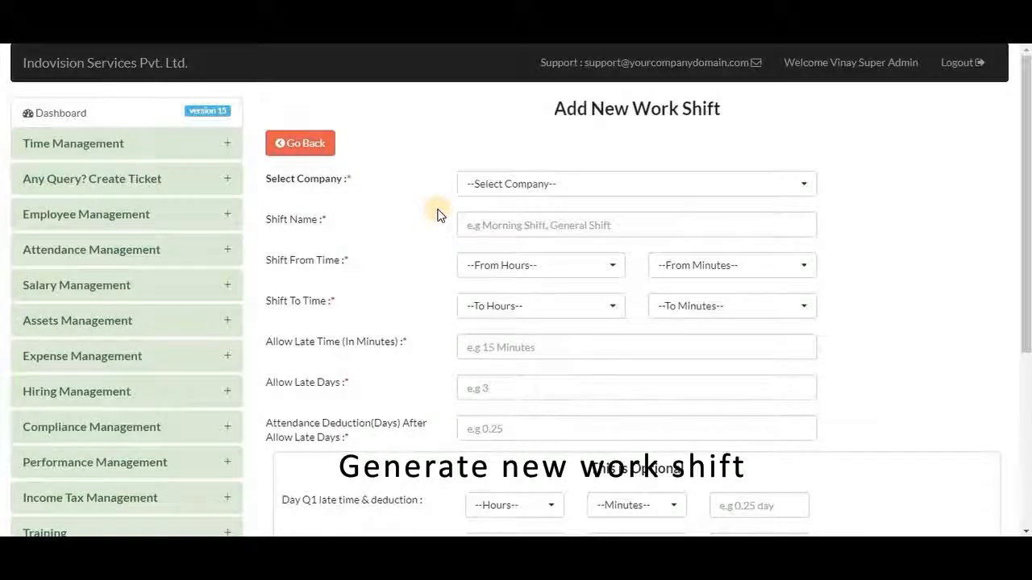
pyautogui.scroll(-5, 438, 214)
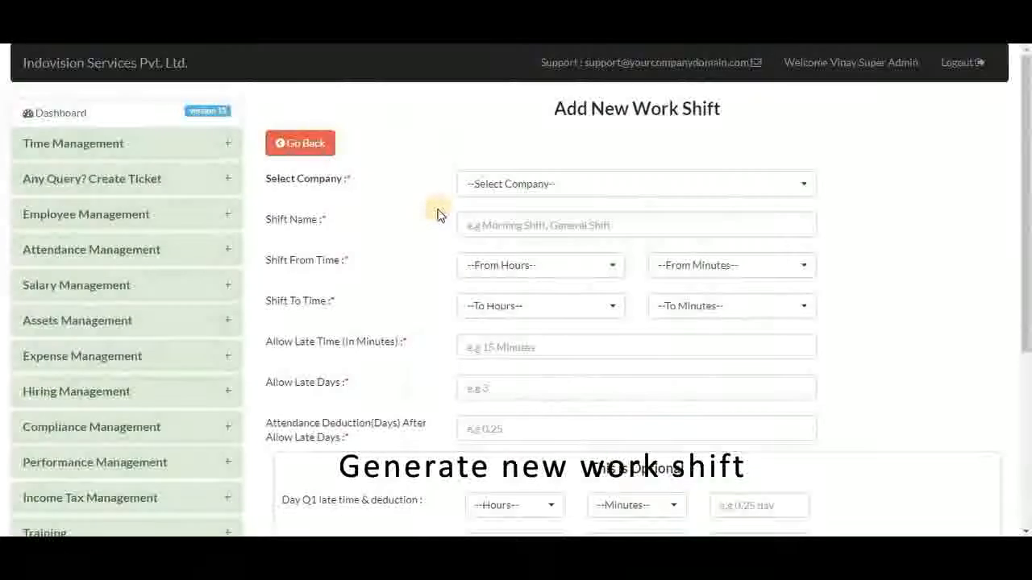
pyautogui.click(488, 189)
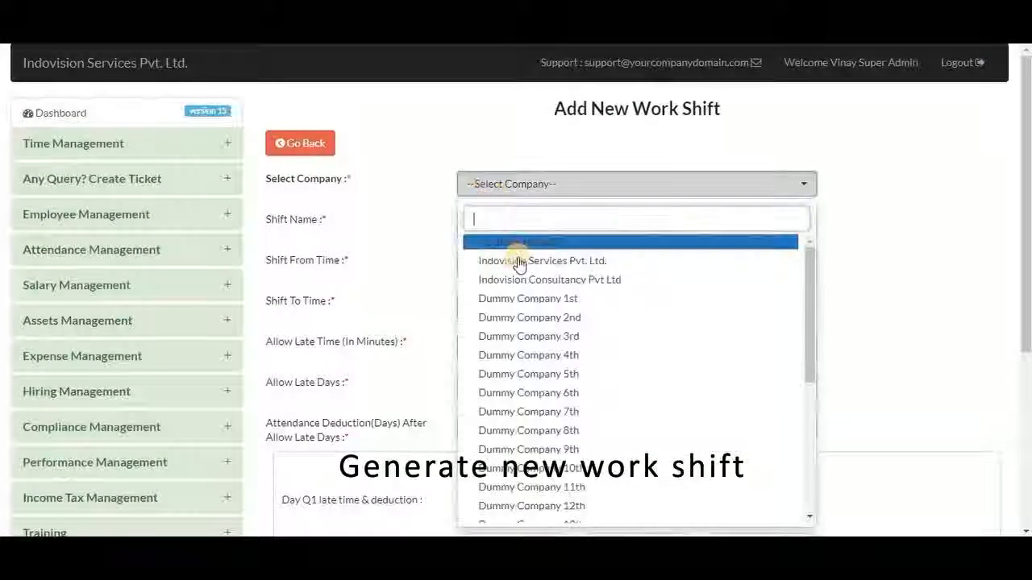
pyautogui.click(518, 261)
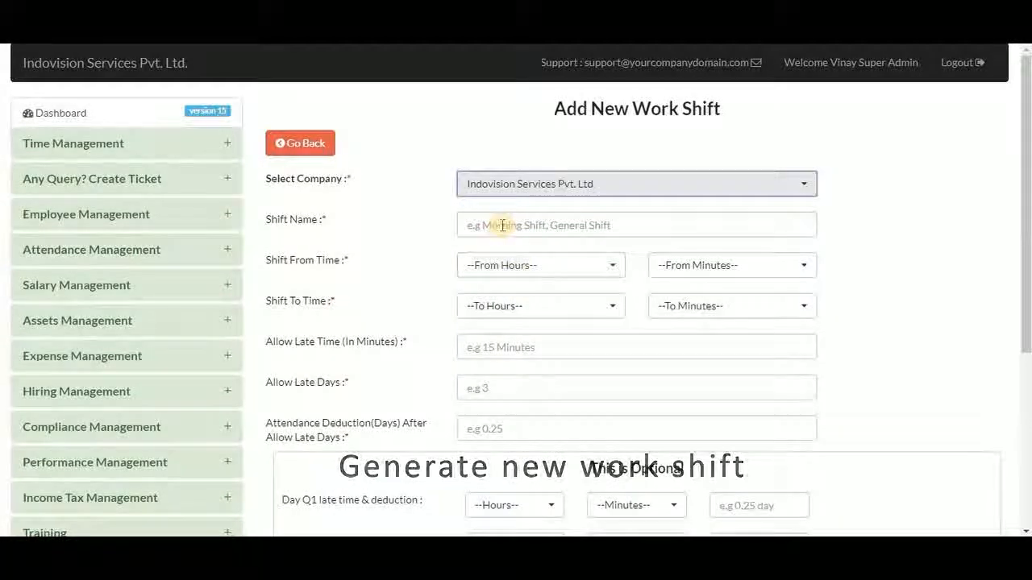
pyautogui.click(502, 225)
pyautogui.write('new shift 22')
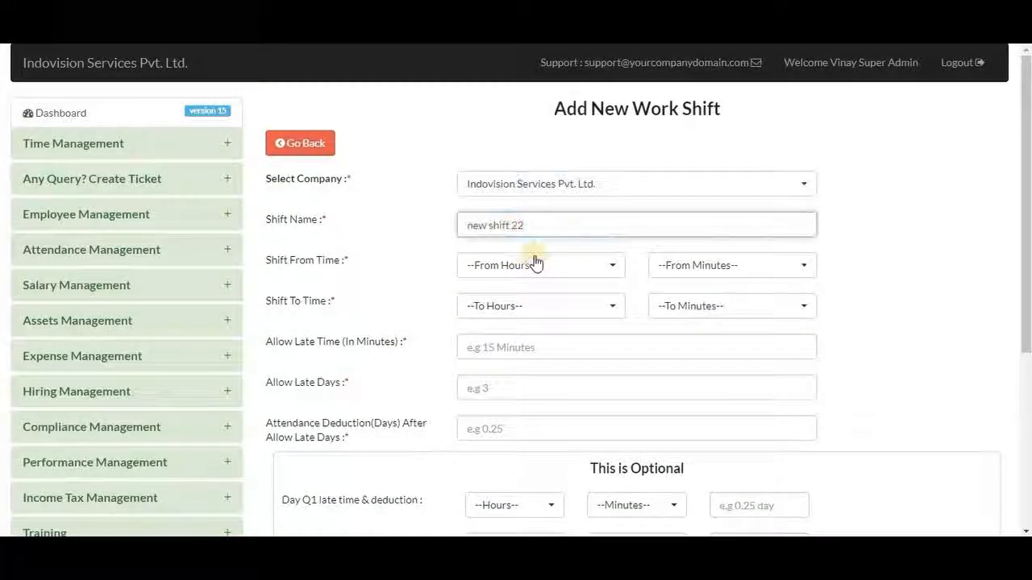
# Set the new shift's start time to 15 hours and 00 minutes.
pyautogui.click(537, 264)
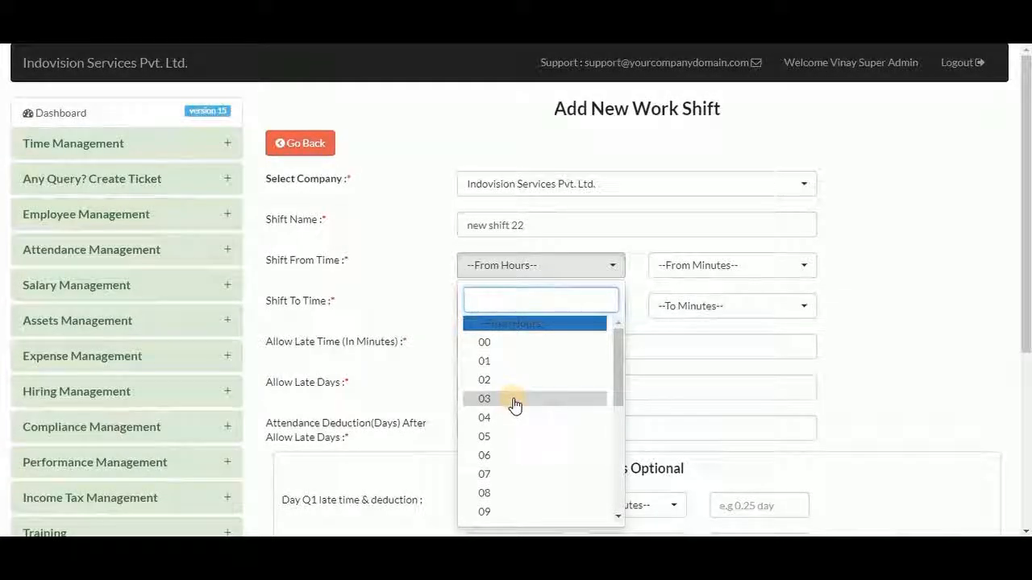
pyautogui.scroll(-2, 512, 405)
pyautogui.click(497, 460)
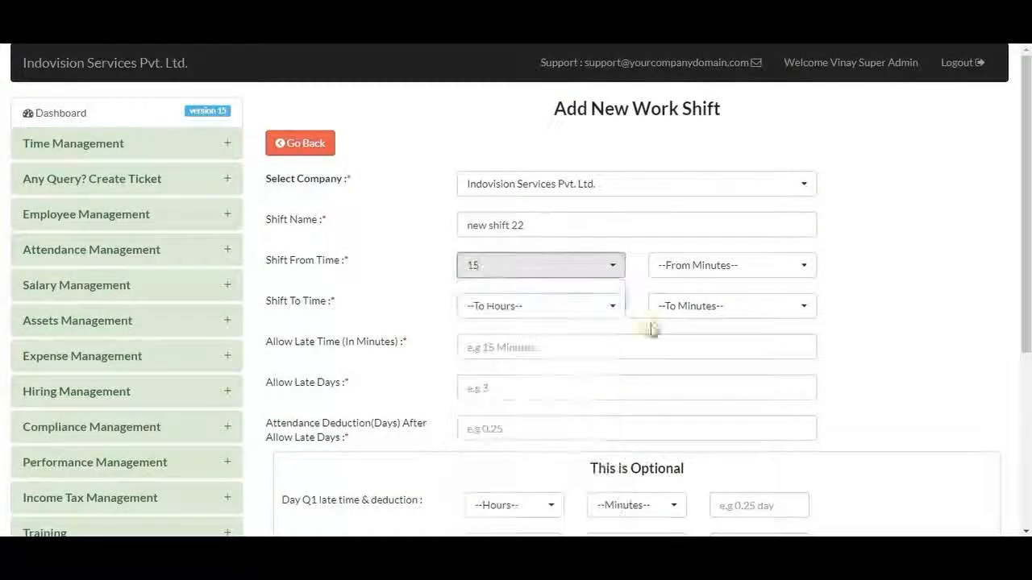
pyautogui.click(667, 268)
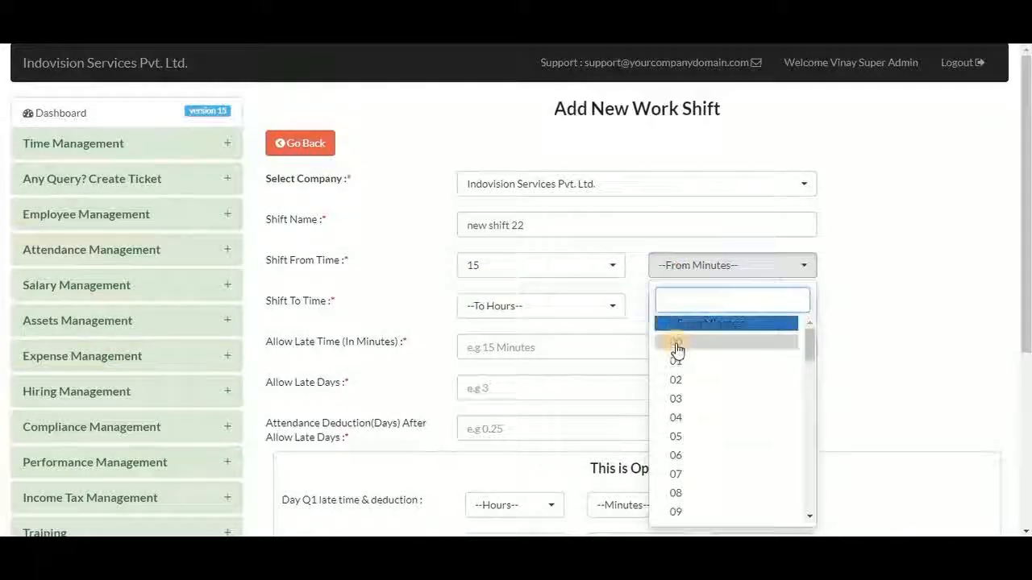
pyautogui.click(674, 346)
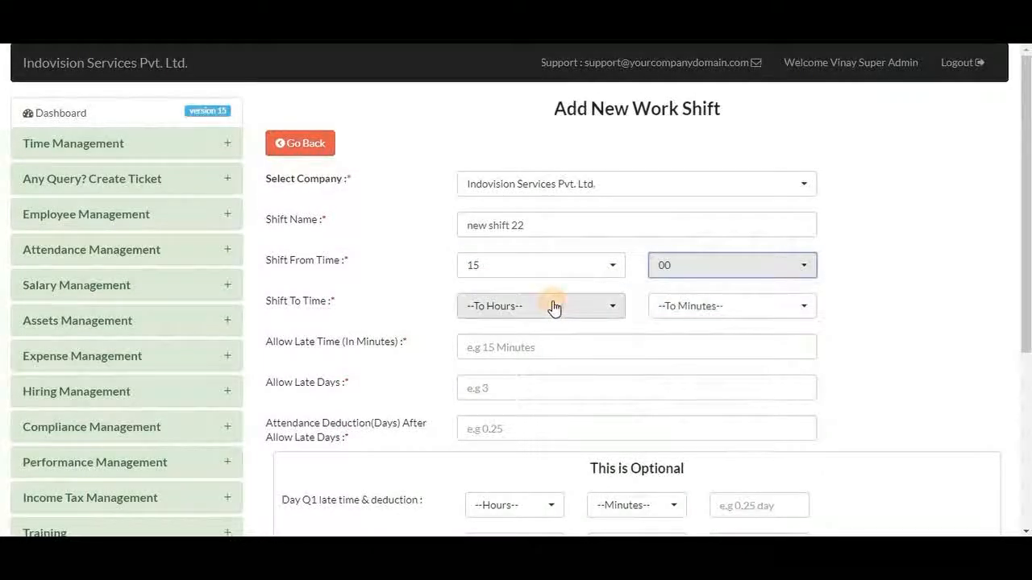
# Set the new shift's end time to 23 hours and 00 minutes.
pyautogui.click(553, 307)
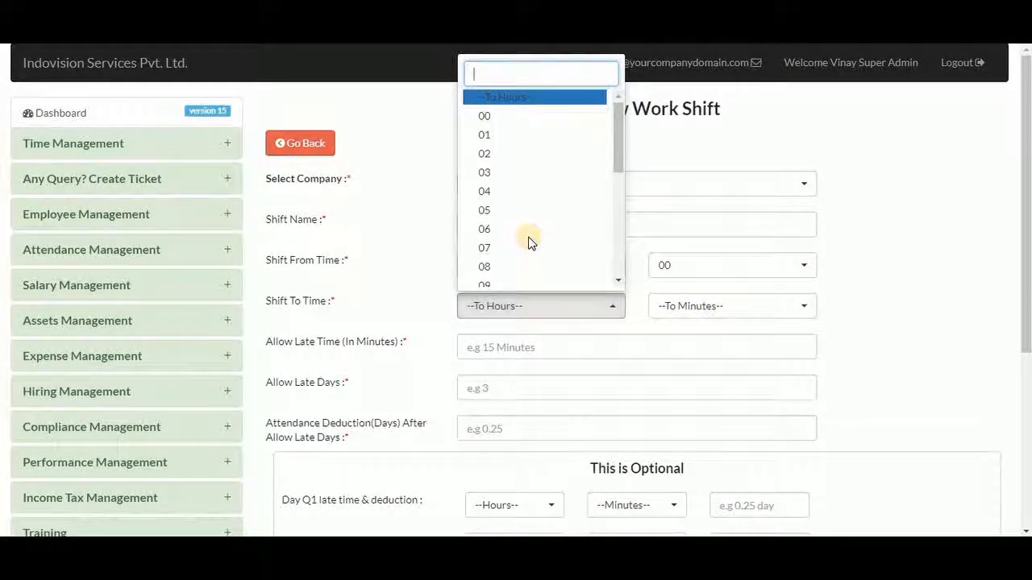
pyautogui.scroll(-5, 528, 241)
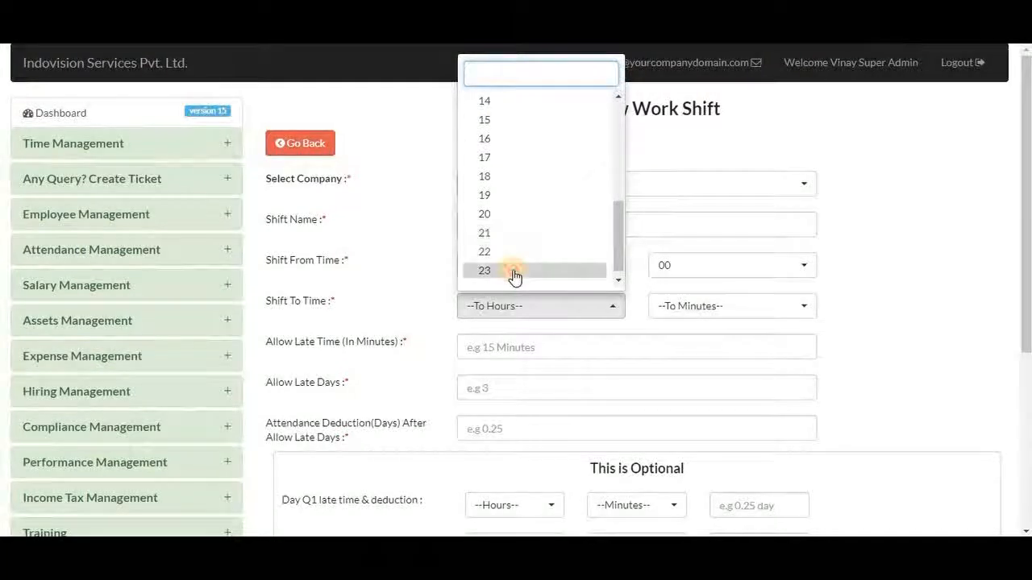
pyautogui.click(514, 272)
pyautogui.click(671, 306)
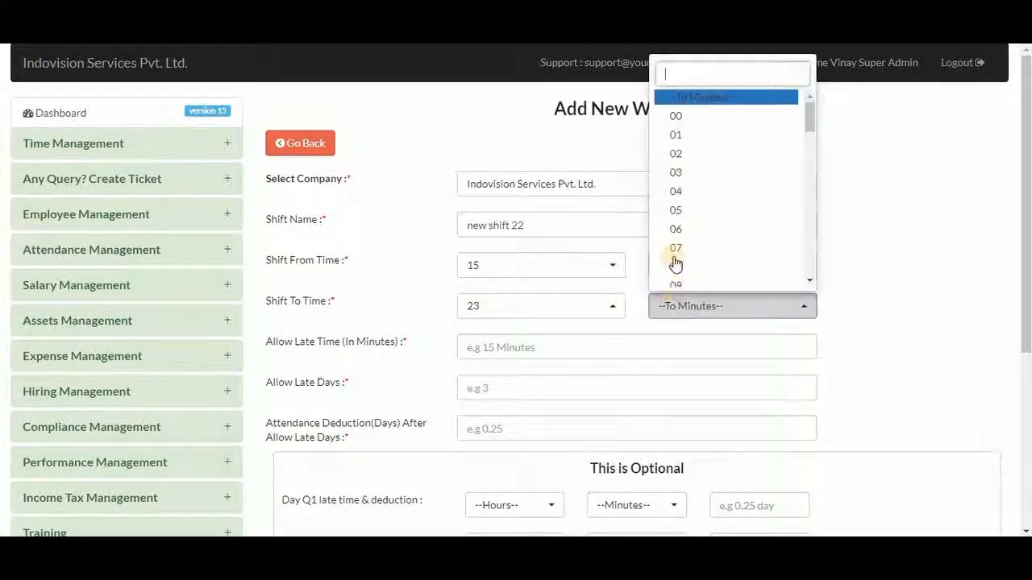
pyautogui.click(676, 115)
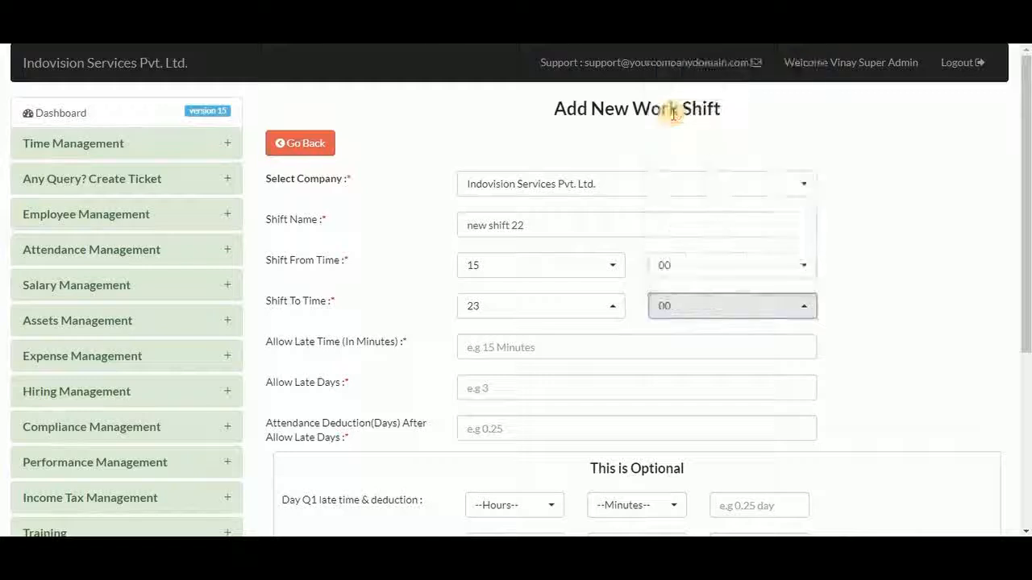
# Allow 10 minutes of late time and 4 late days, with an attendance deduction of 0.25 days after the allowed late days.
pyautogui.click(509, 347)
pyautogui.write('10')
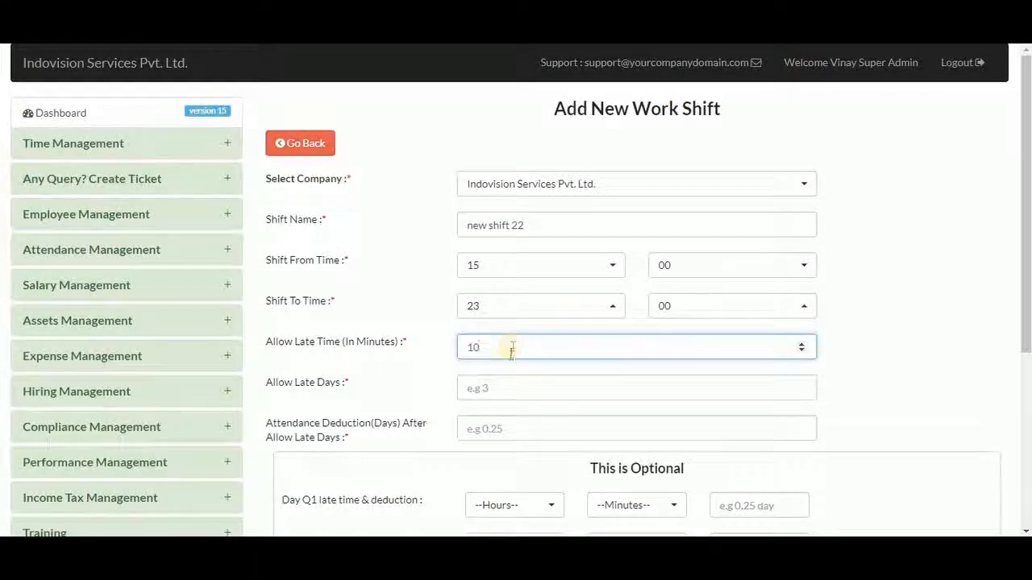
pyautogui.click(499, 391)
pyautogui.write('4')
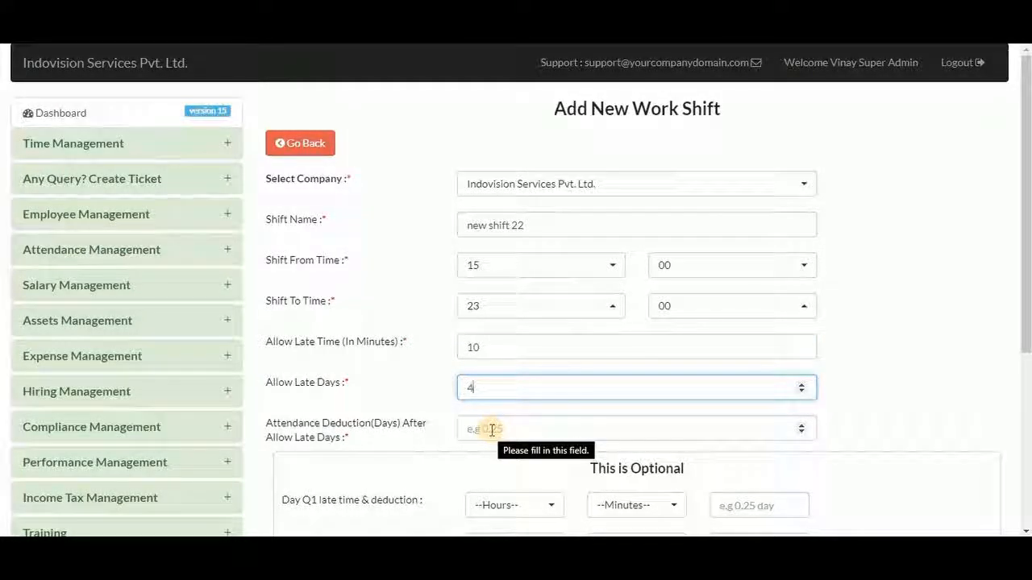
pyautogui.click(498, 428)
pyautogui.write('0.25')
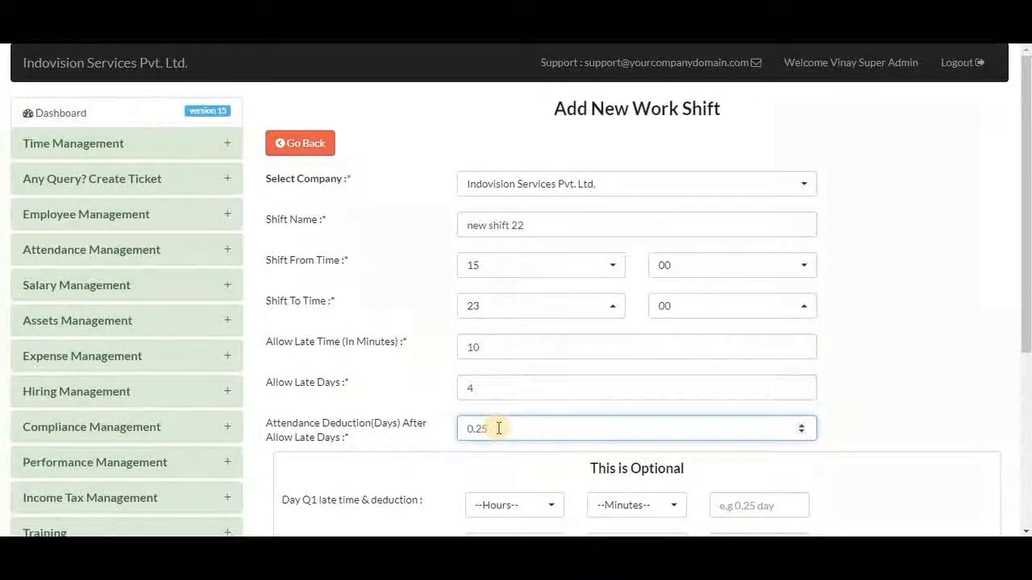
# Set the optional Day Q1 late time to 16:00 with a deduction of 0.25 day.
pyautogui.scroll(-2, 498, 428)
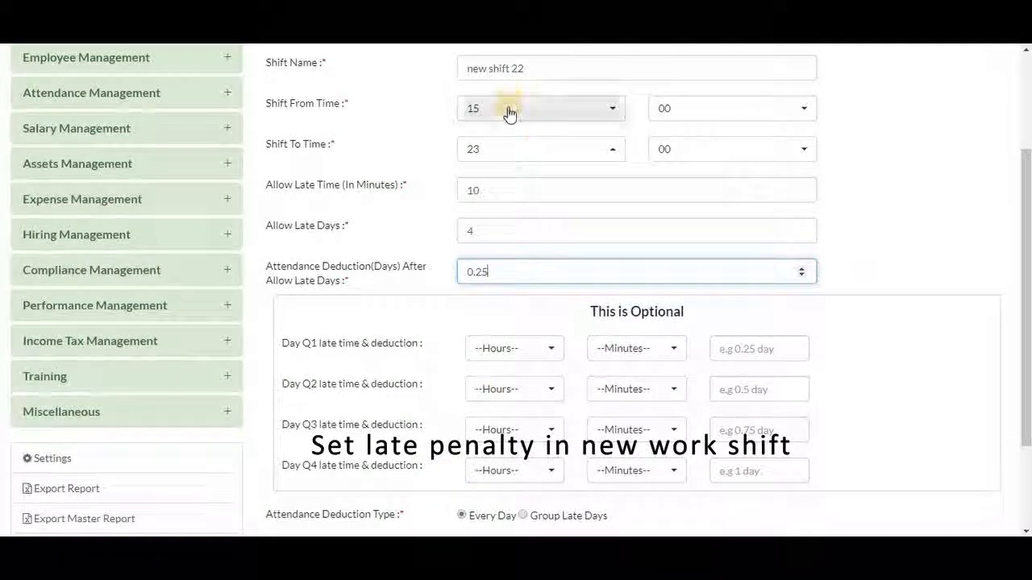
pyautogui.click(517, 348)
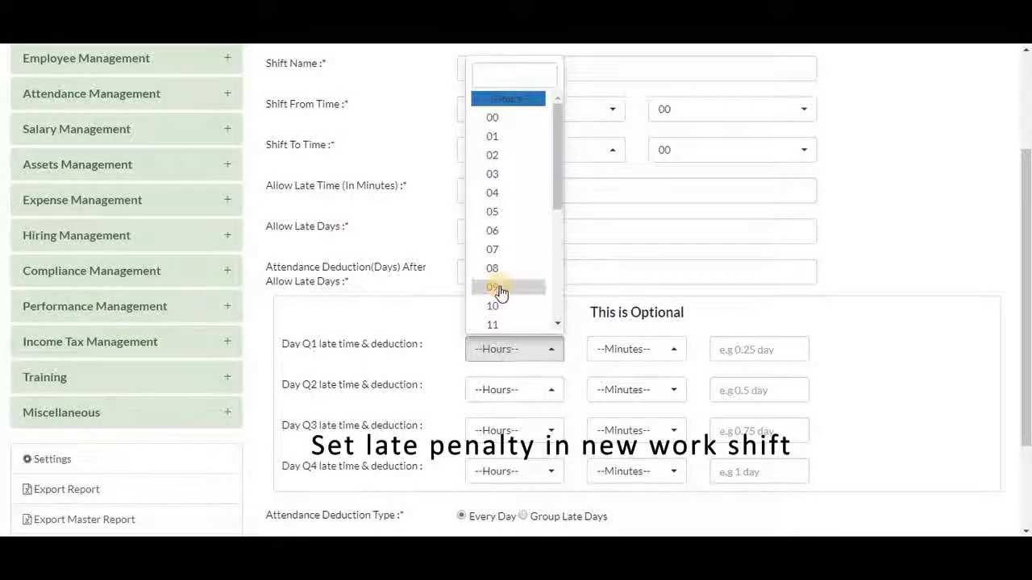
pyautogui.scroll(-2, 500, 290)
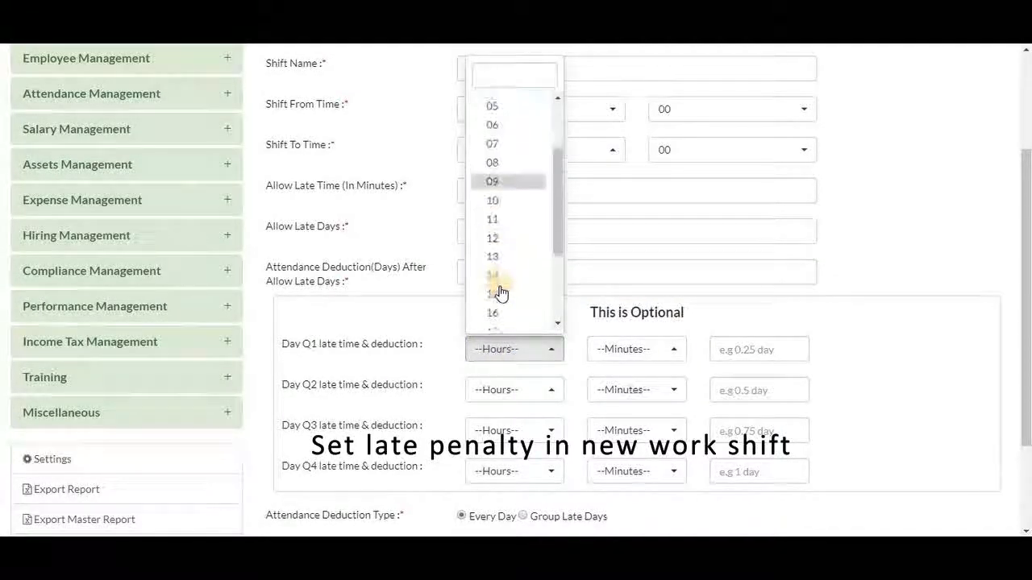
pyautogui.click(593, 353)
pyautogui.click(624, 352)
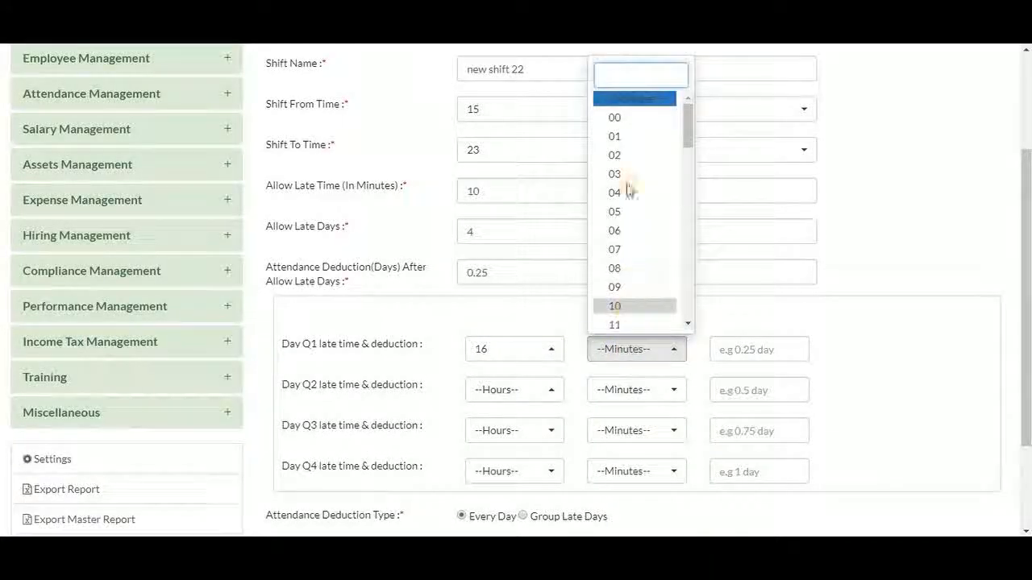
pyautogui.click(622, 118)
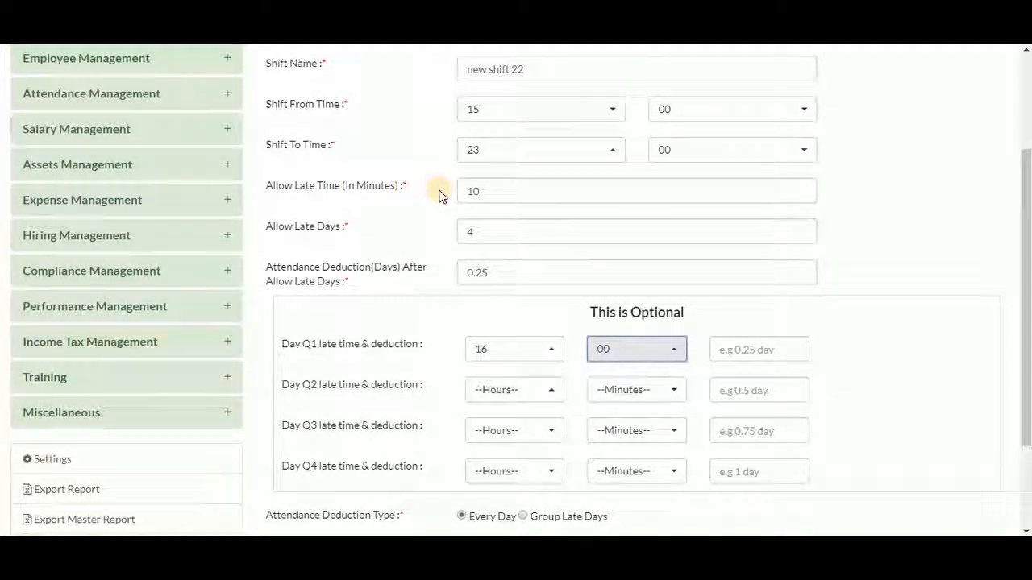
pyautogui.click(733, 349)
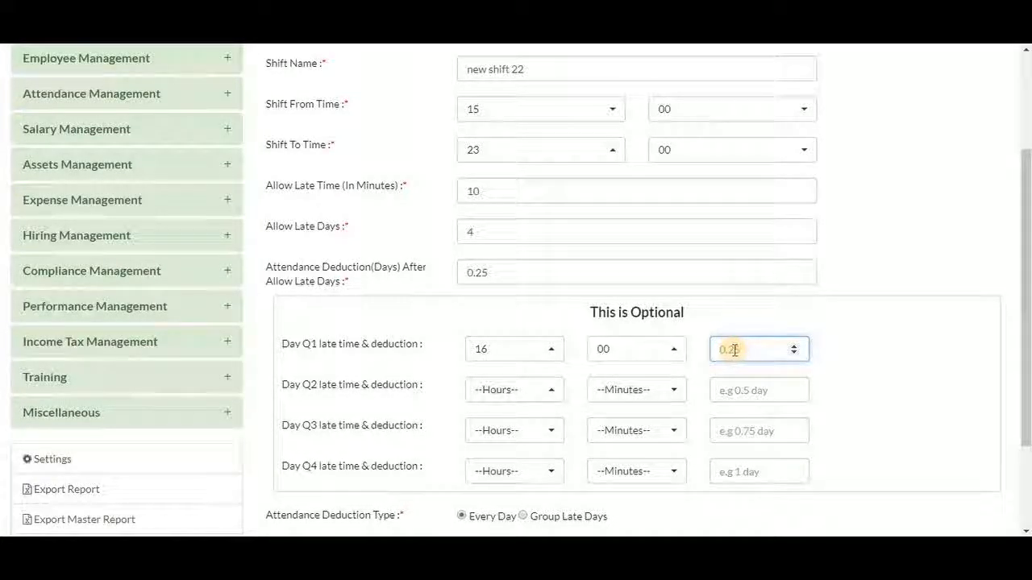
# Set the optional Day Q2 late time to 17:00 with a deduction of 0.5 day.
pyautogui.click(525, 392)
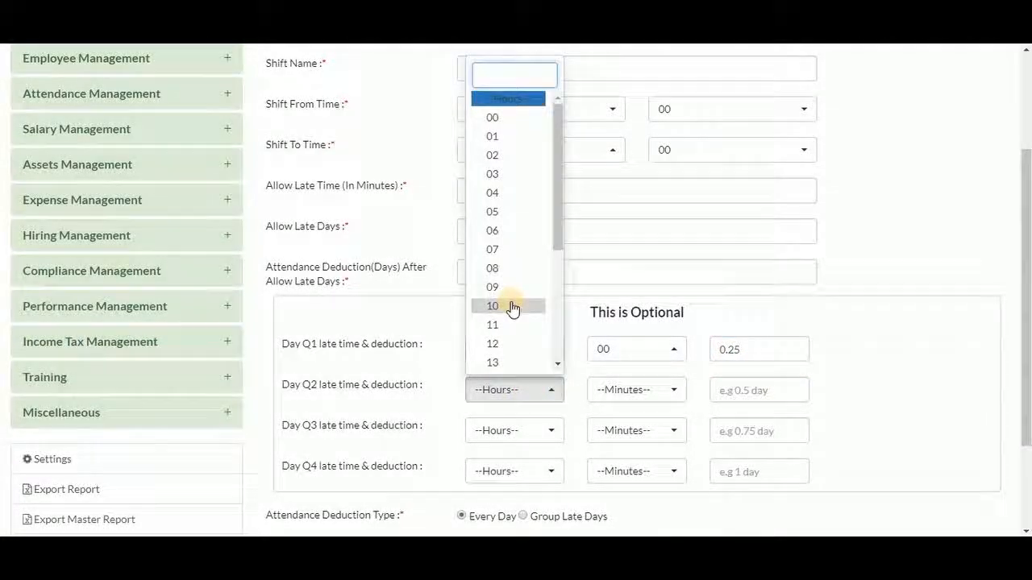
pyautogui.scroll(-1, 511, 310)
pyautogui.scroll(-1, 506, 330)
pyautogui.click(507, 350)
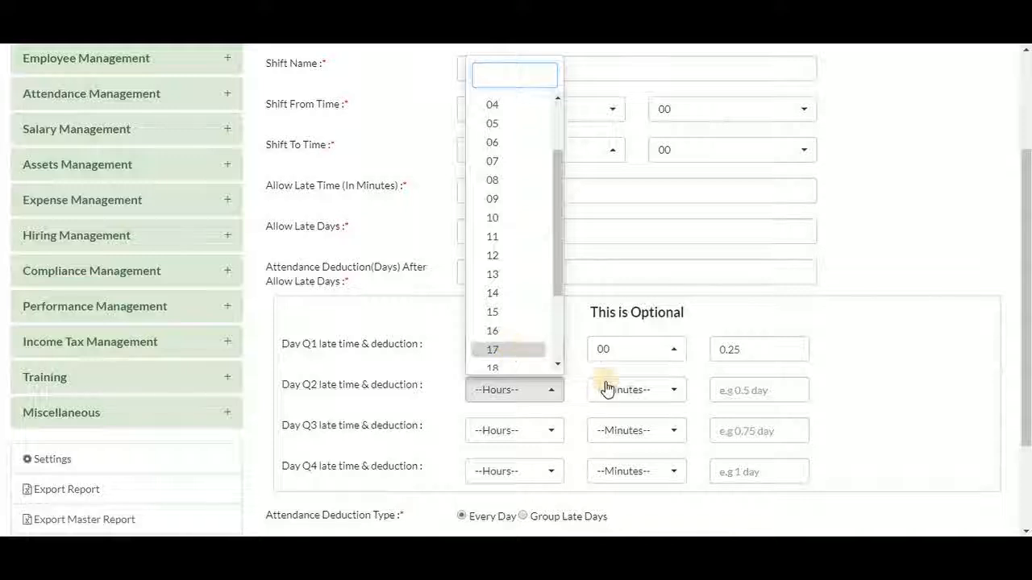
pyautogui.click(615, 390)
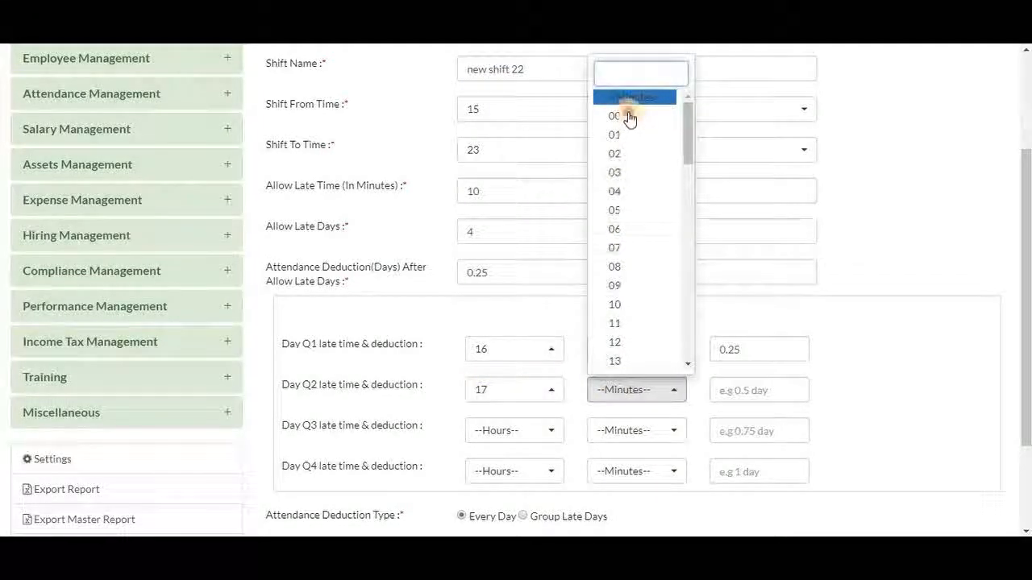
pyautogui.click(628, 117)
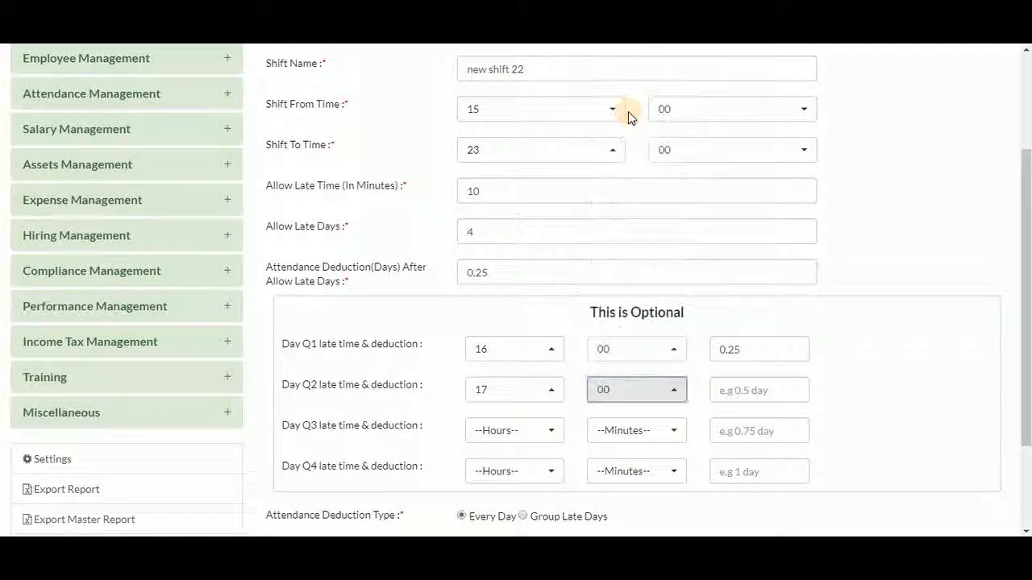
pyautogui.click(734, 385)
pyautogui.write('0.5')
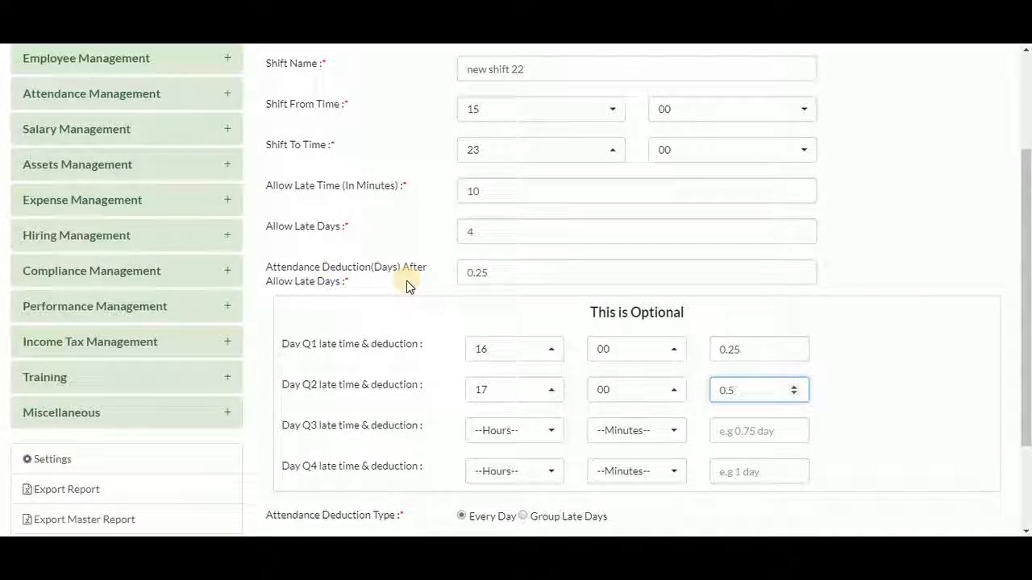
# Set the attendance deduction type to Group Late Days with 4 group days, keep deductions optional, and submit the new shift.
pyautogui.scroll(-2, 415, 342)
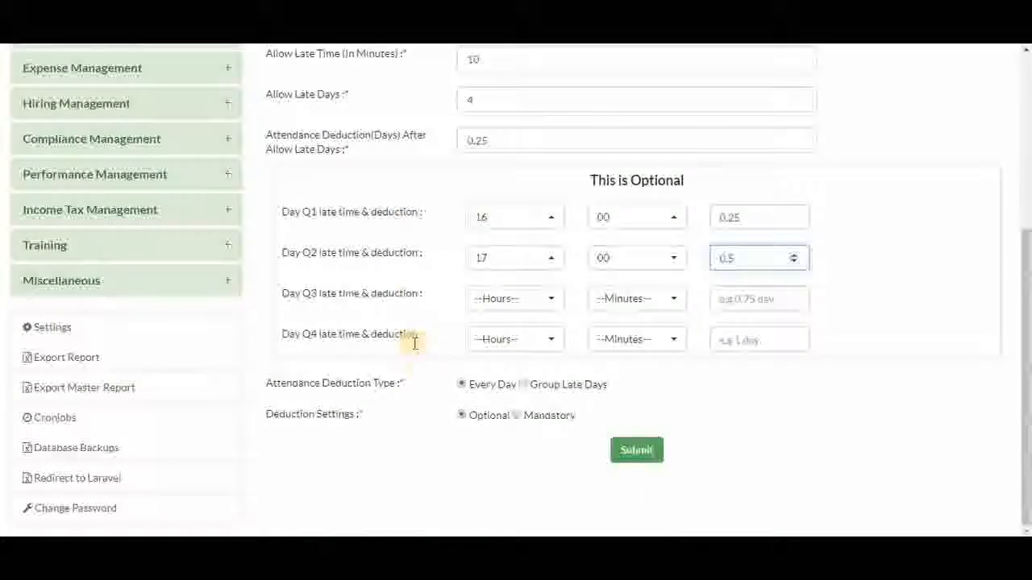
pyautogui.click(415, 388)
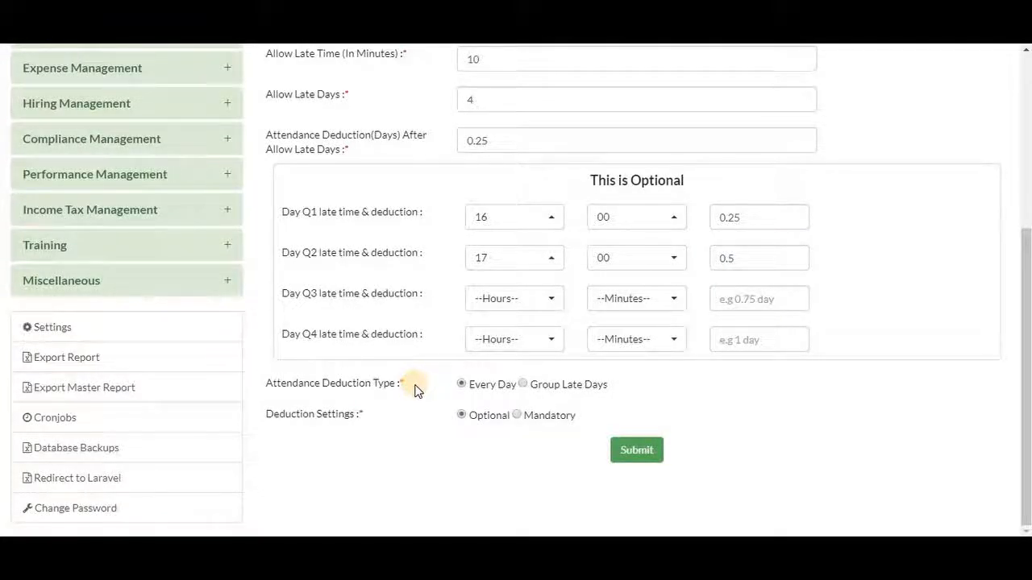
pyautogui.click(523, 384)
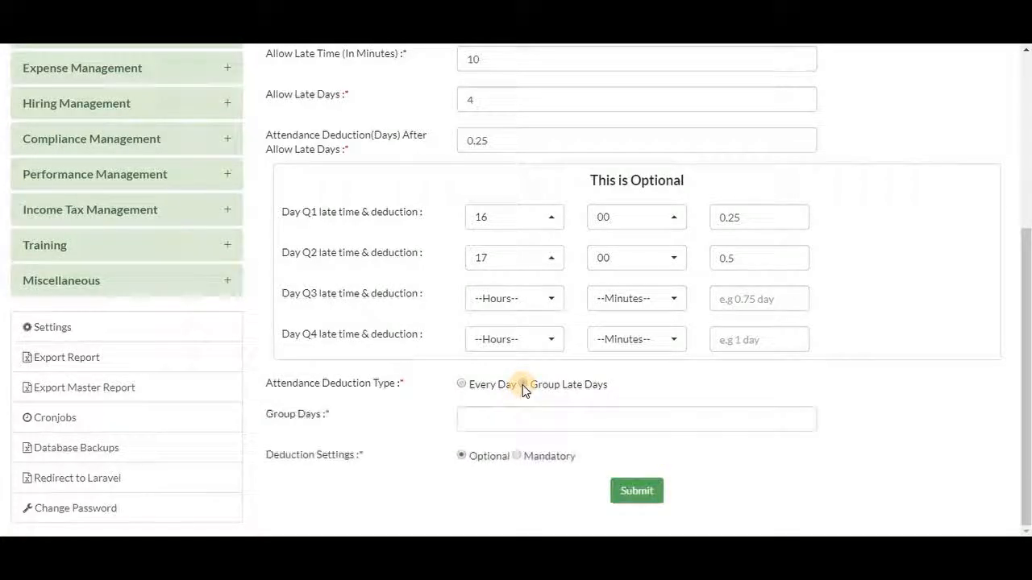
pyautogui.click(491, 419)
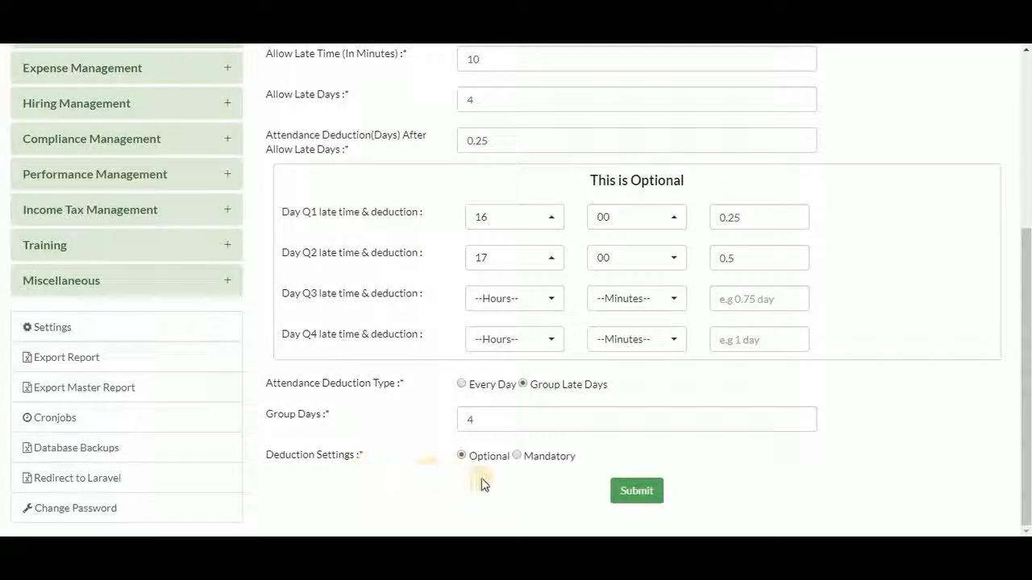
pyautogui.click(636, 493)
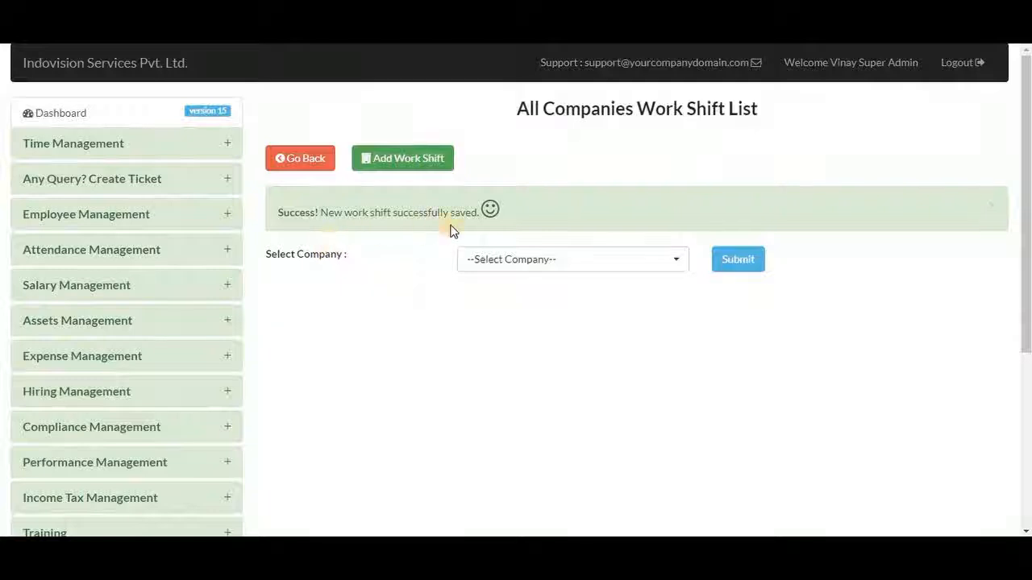
# List the work shifts of Indovision Services Pvt. Ltd. and check the entry for new shift 22.
pyautogui.click(489, 258)
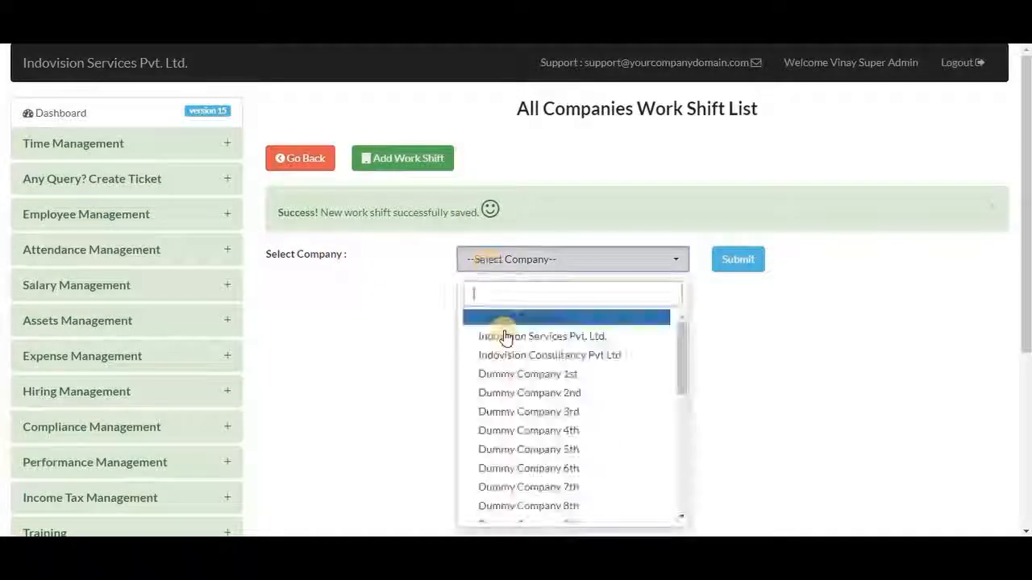
pyautogui.click(503, 336)
pyautogui.click(728, 261)
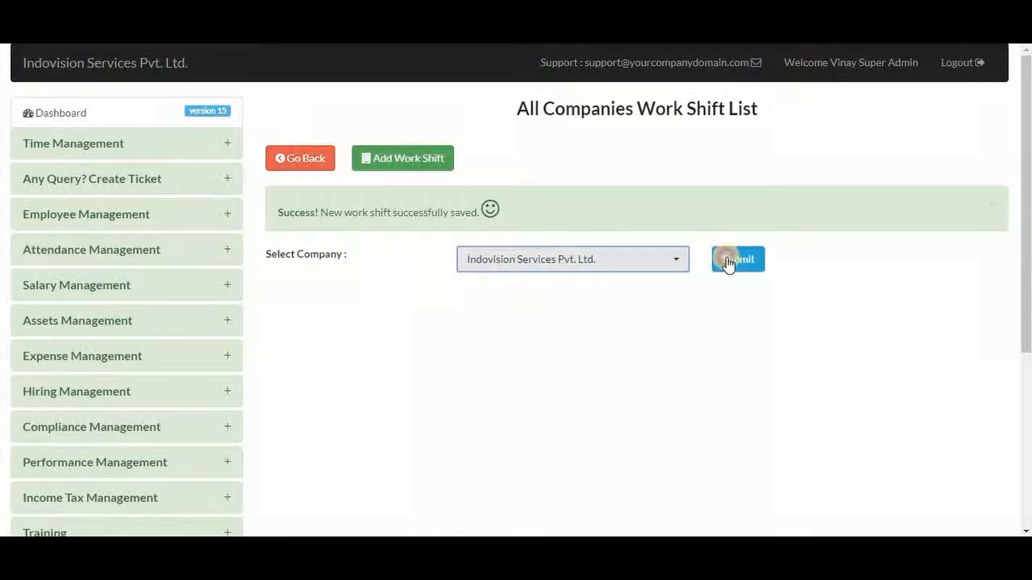
pyautogui.scroll(-3, 720, 313)
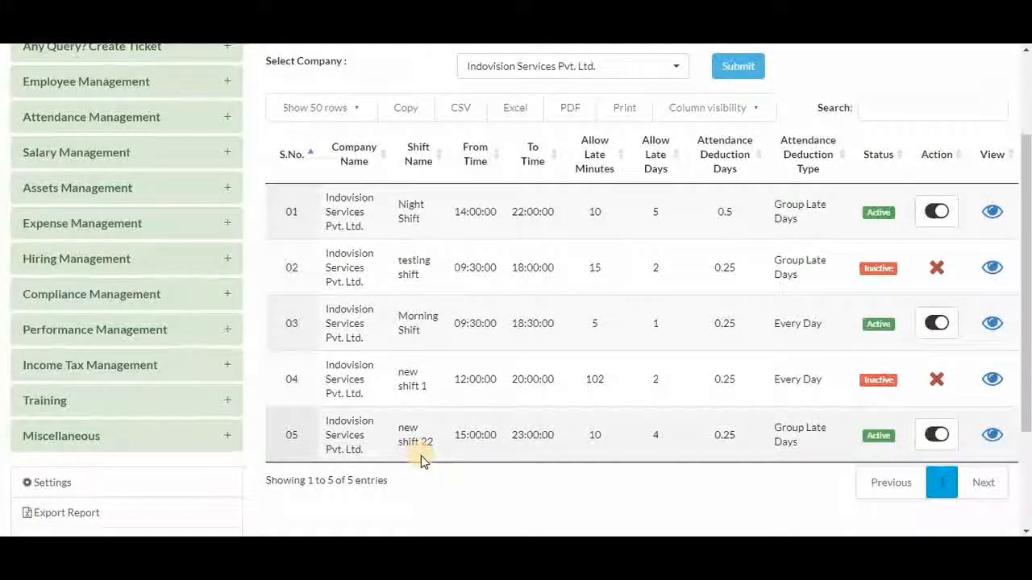
# Open the Working Shift Update page and list the employees of Indovision Services Pvt. Ltd.
pyautogui.click(141, 131)
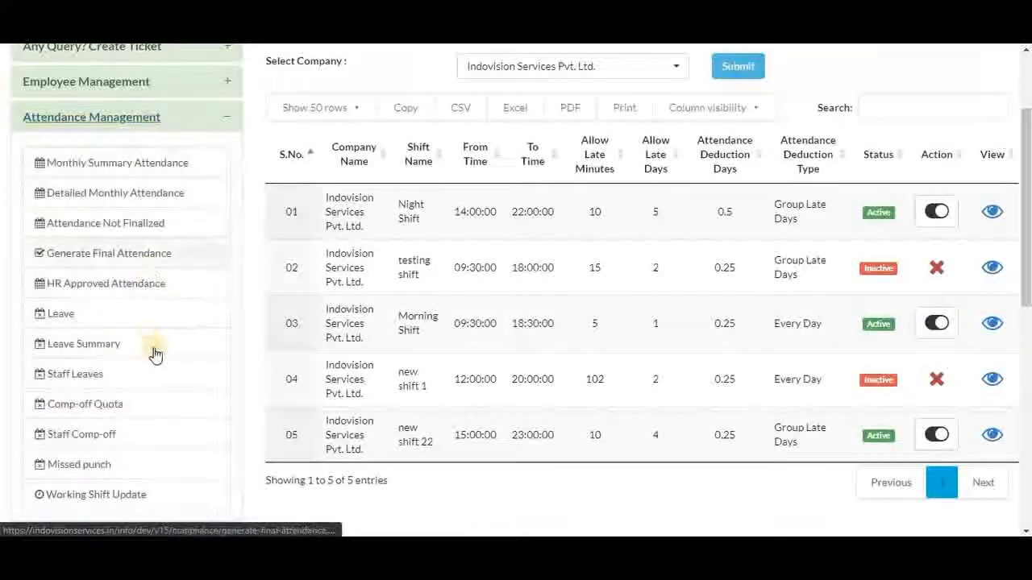
pyautogui.click(161, 497)
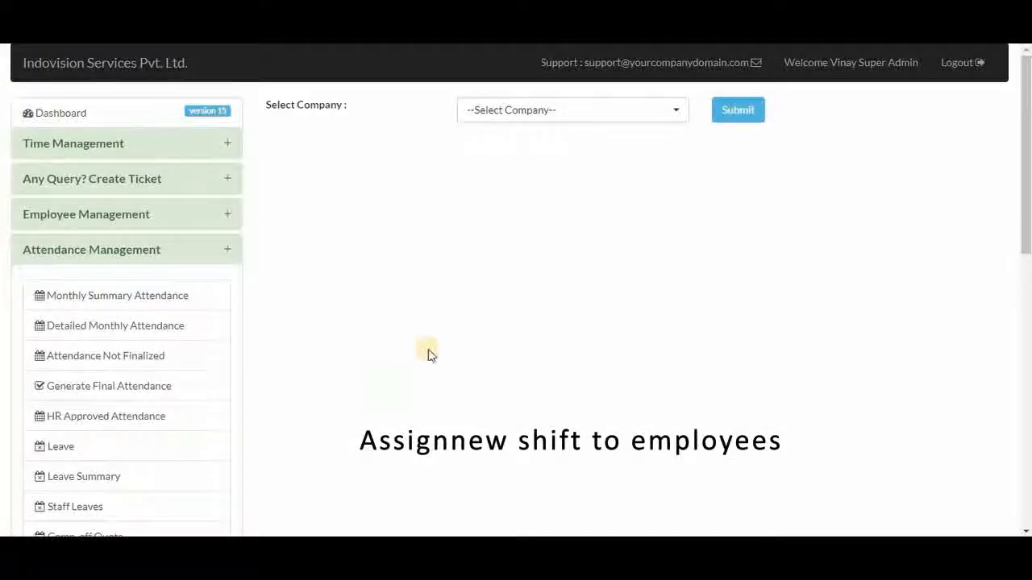
pyautogui.click(541, 113)
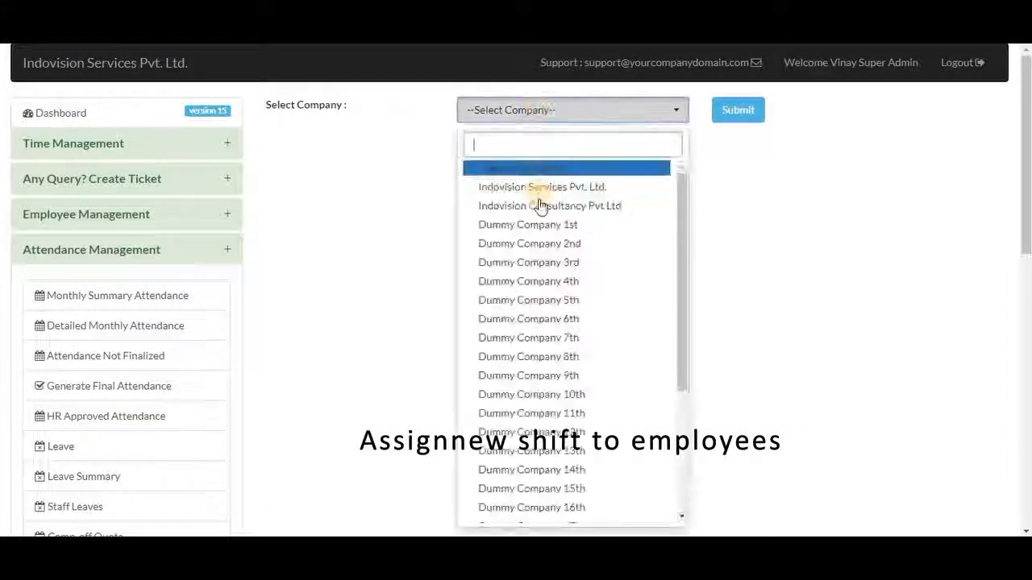
pyautogui.click(539, 187)
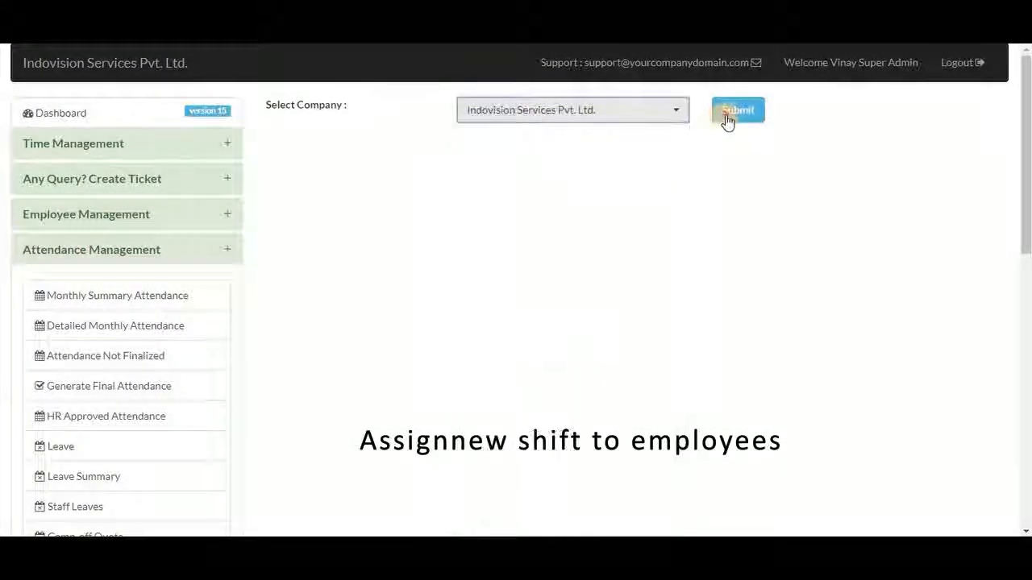
pyautogui.click(724, 121)
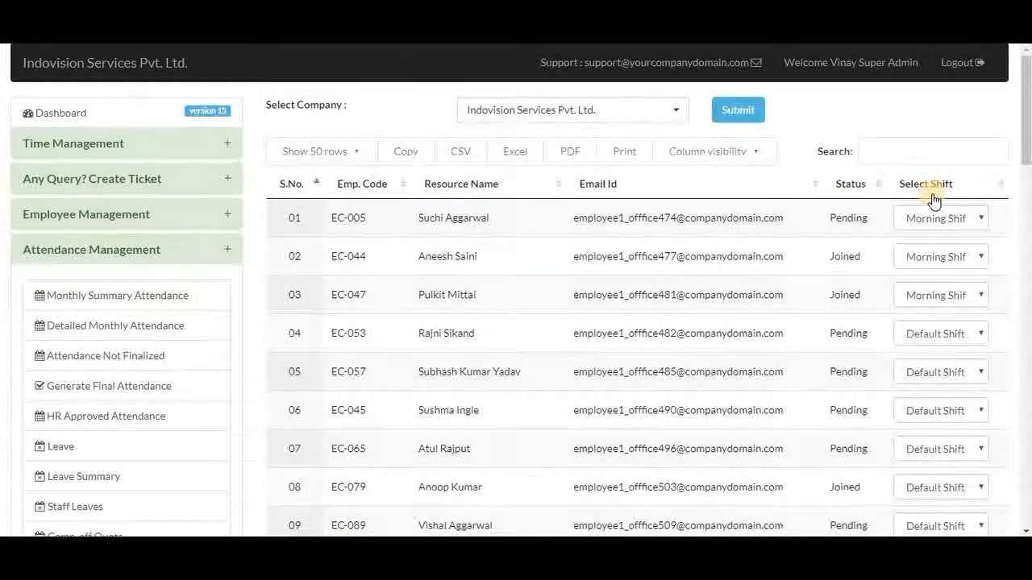
# Assign new shift 22 (15:00:00 To 23:00:00) to the second and third employees in the list.
pyautogui.click(927, 254)
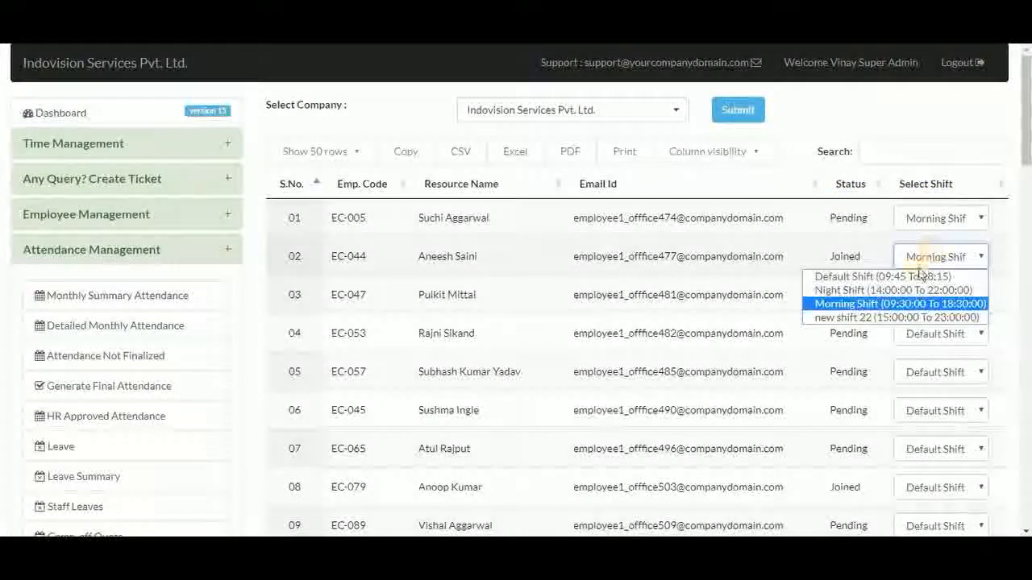
pyautogui.click(897, 318)
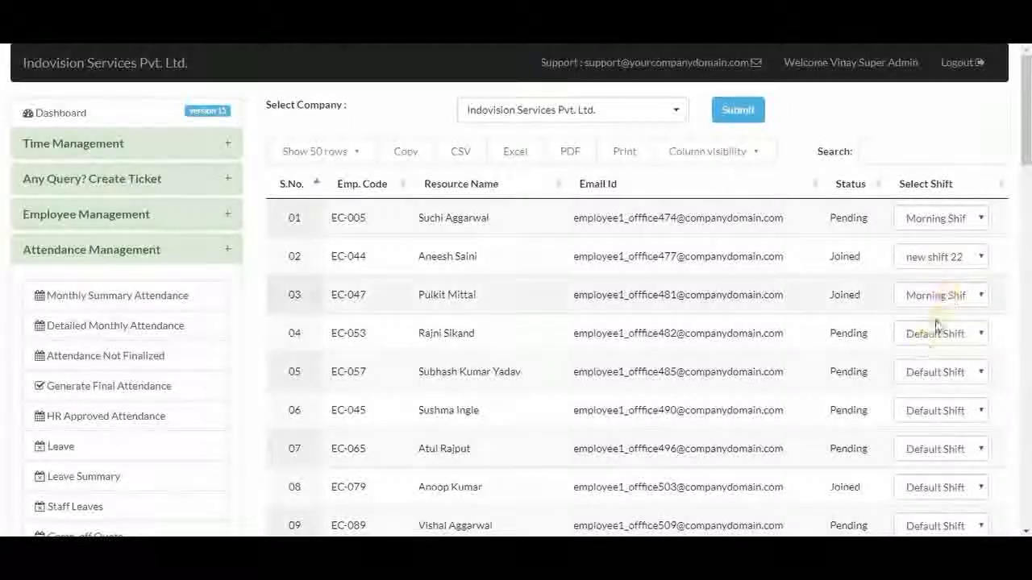
pyautogui.click(943, 295)
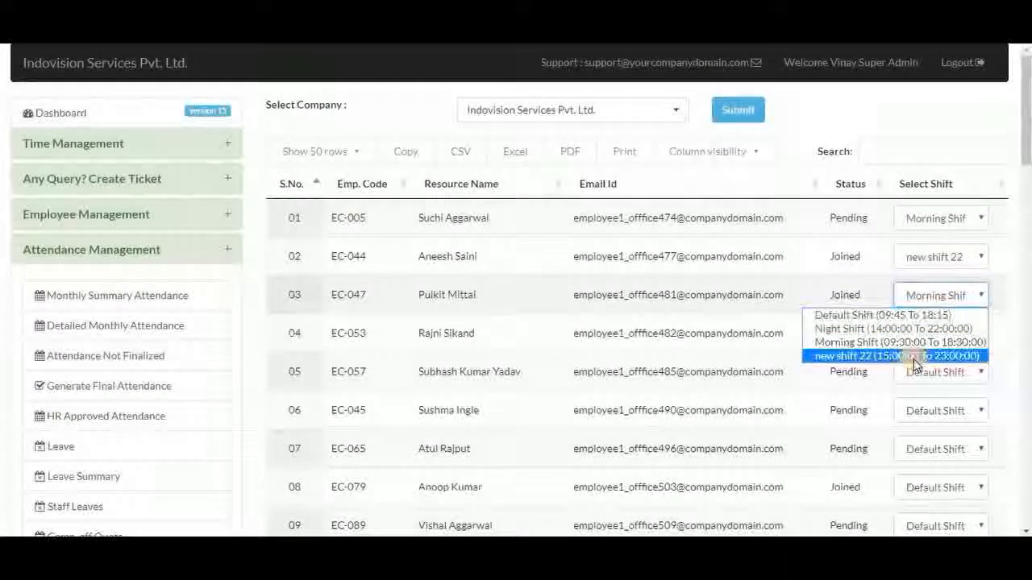
pyautogui.click(913, 359)
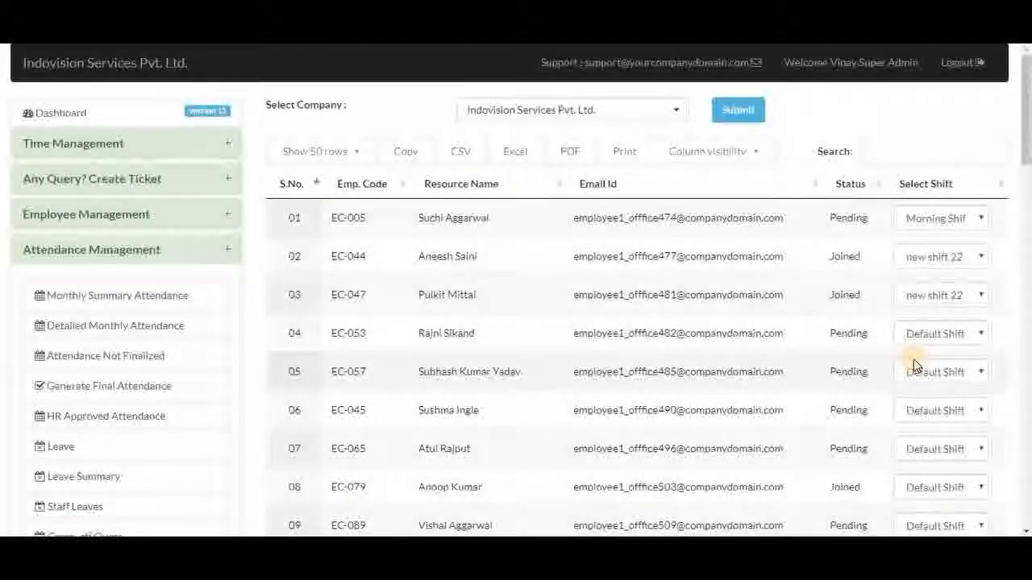
pyautogui.click(982, 297)
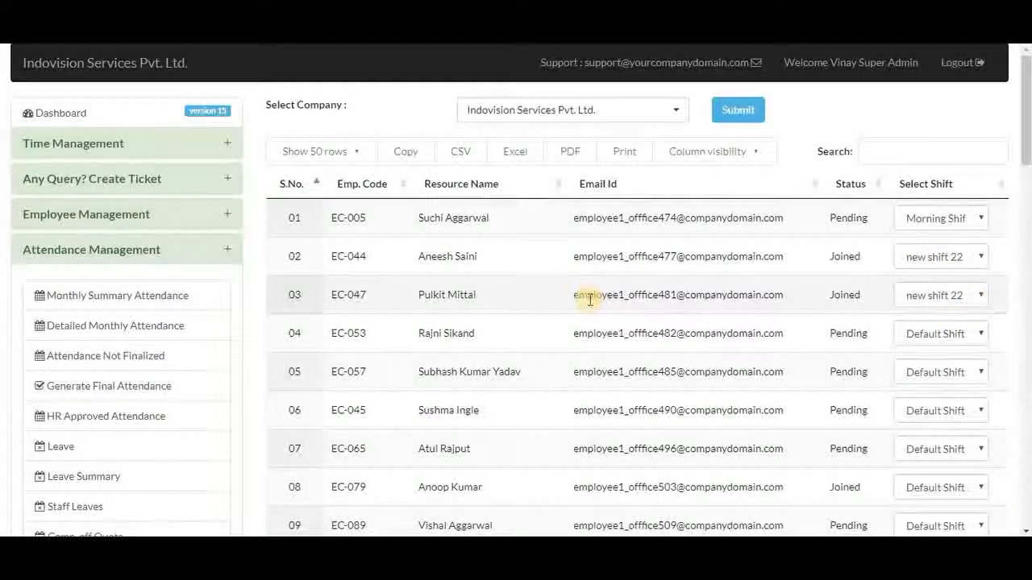
# Generate the monthly summary attendance report of Indovision Services Pvt. Ltd. for January 2019.
pyautogui.click(129, 311)
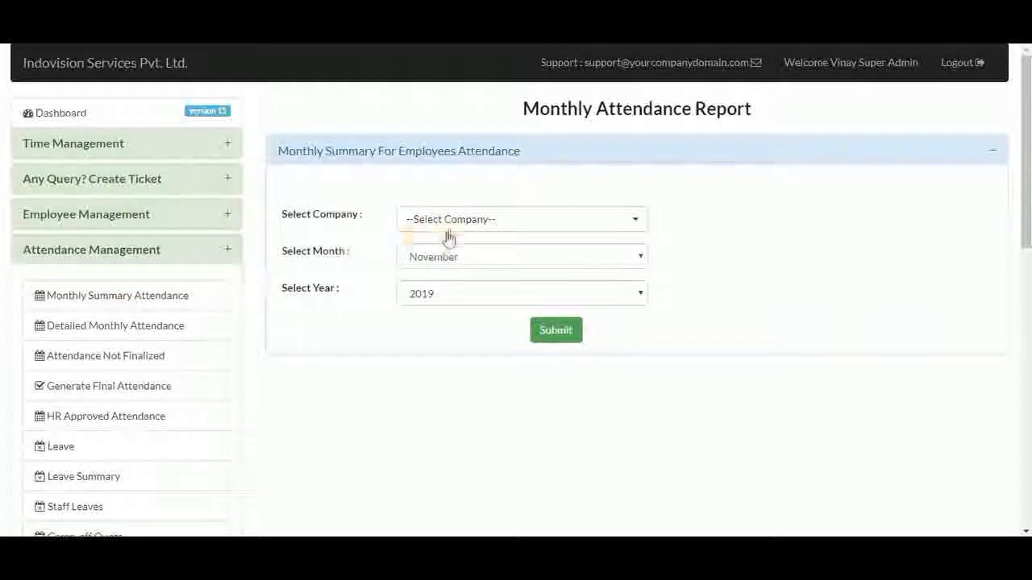
pyautogui.click(449, 233)
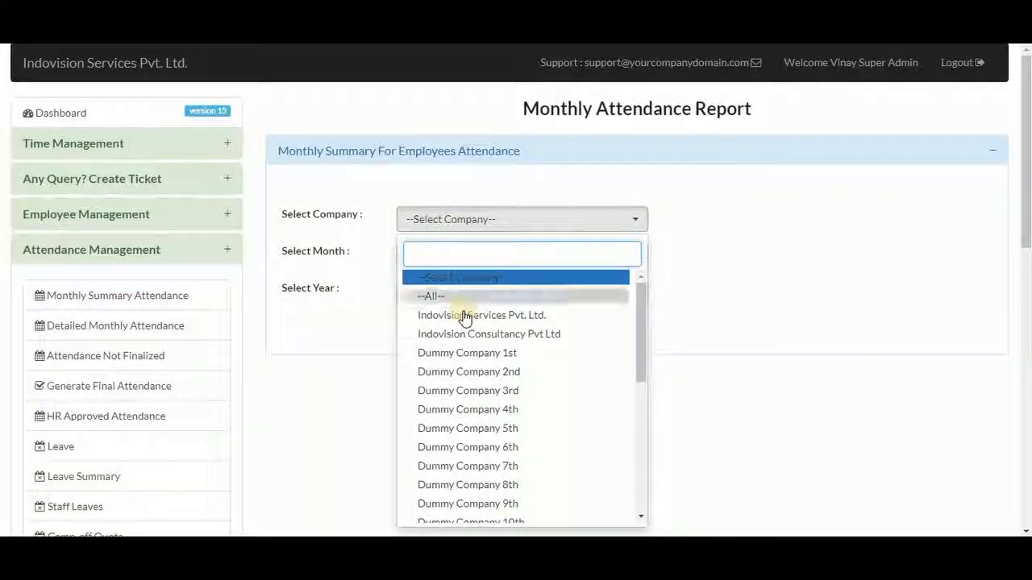
pyautogui.click(465, 315)
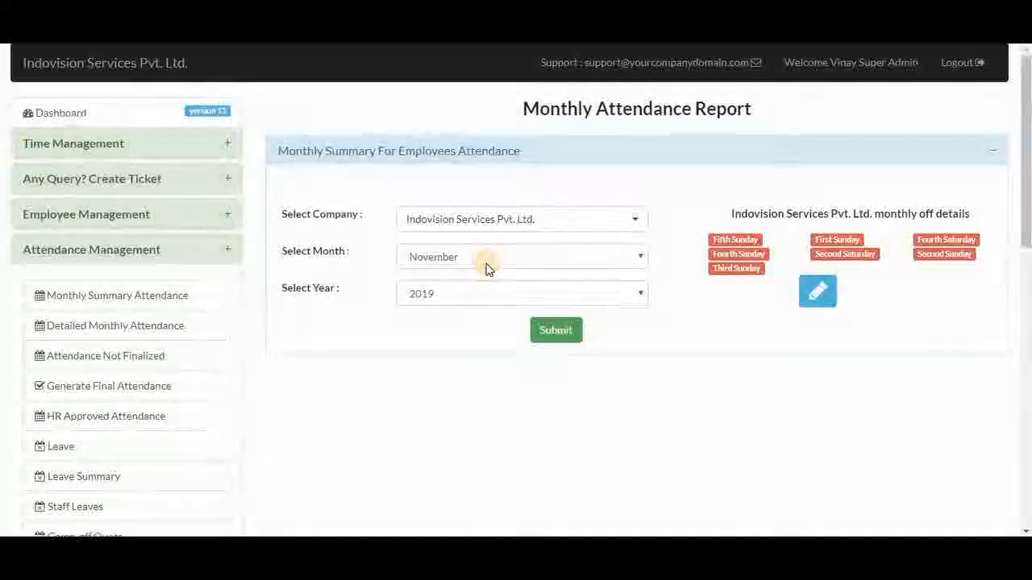
pyautogui.click(483, 266)
pyautogui.click(460, 292)
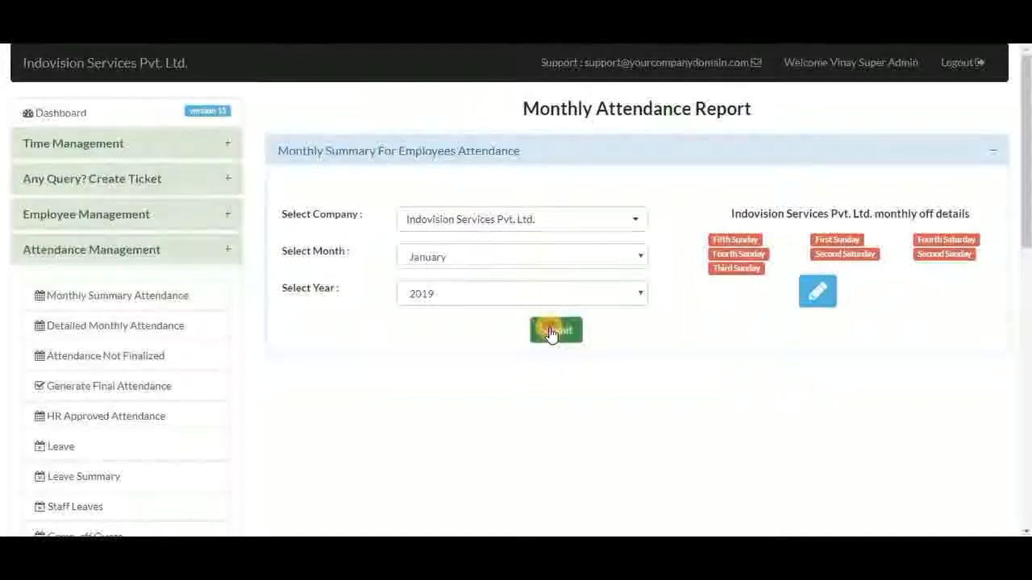
pyautogui.click(553, 331)
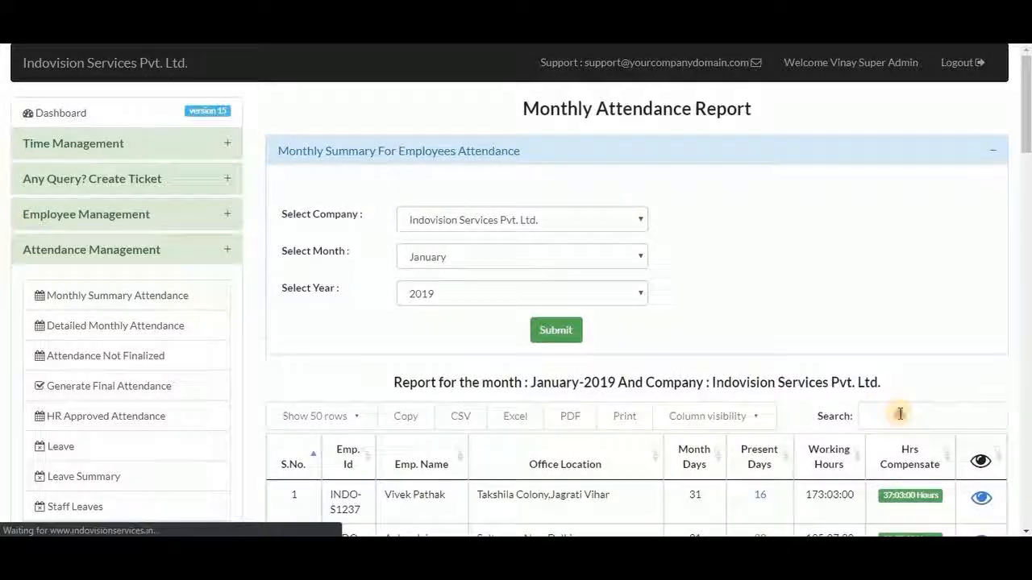
# Search the report for the first reassigned employee by name and review their daily January 2019 attendance and office timing.
pyautogui.click(899, 415)
pyautogui.write('anee')
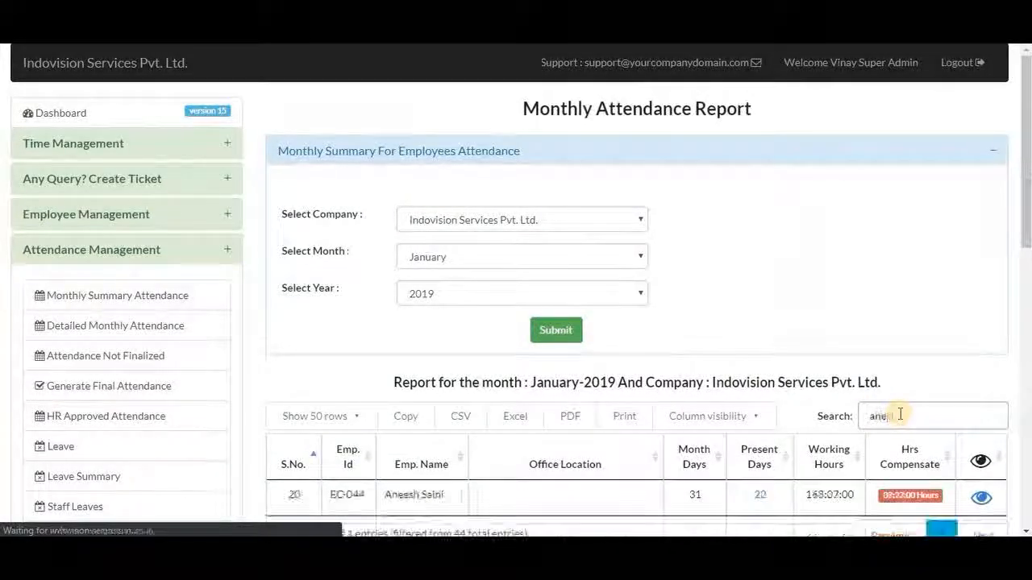
pyautogui.write('s')
pyautogui.scroll(-3, 899, 414)
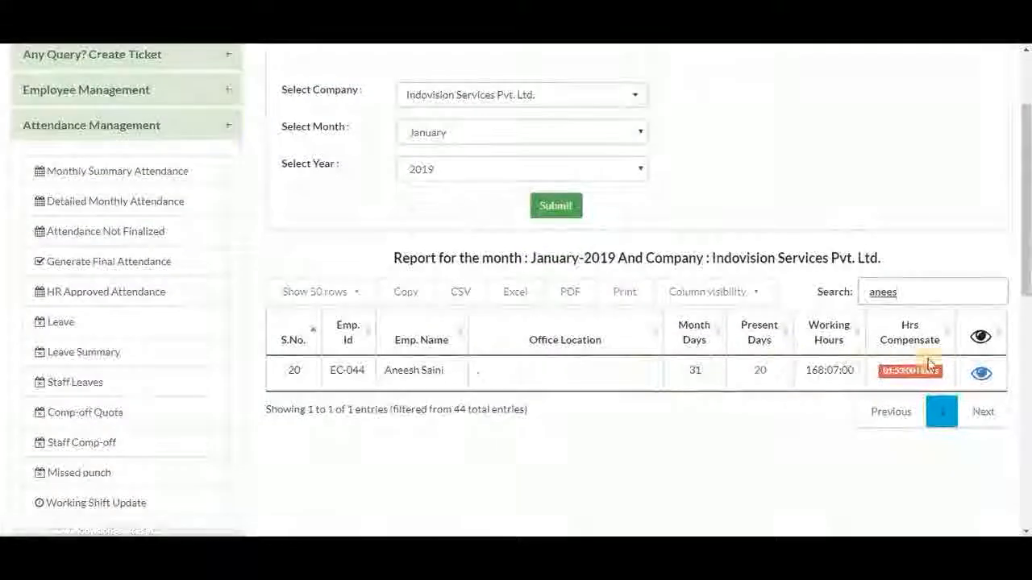
pyautogui.click(978, 375)
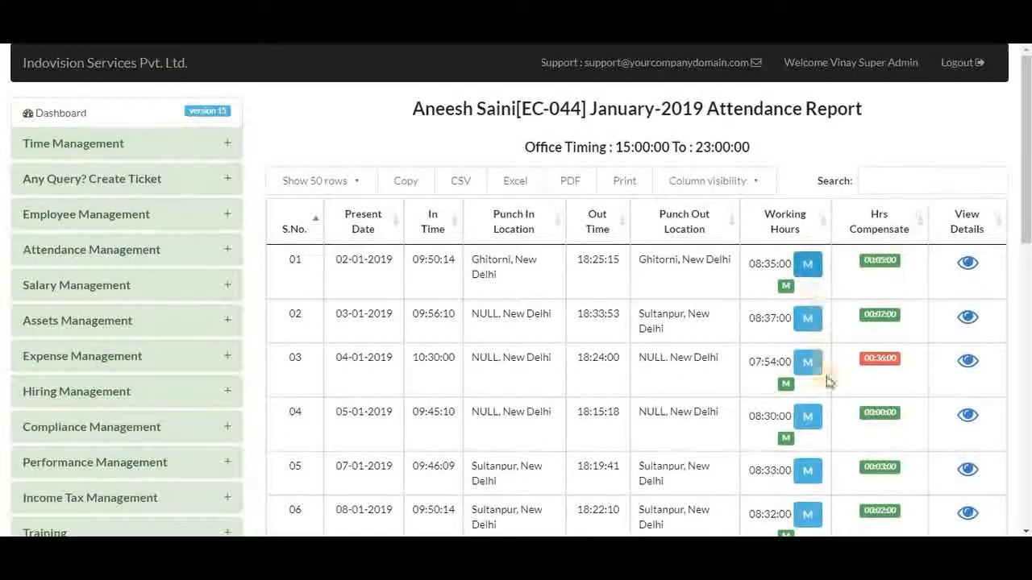
pyautogui.scroll(-2, 827, 408)
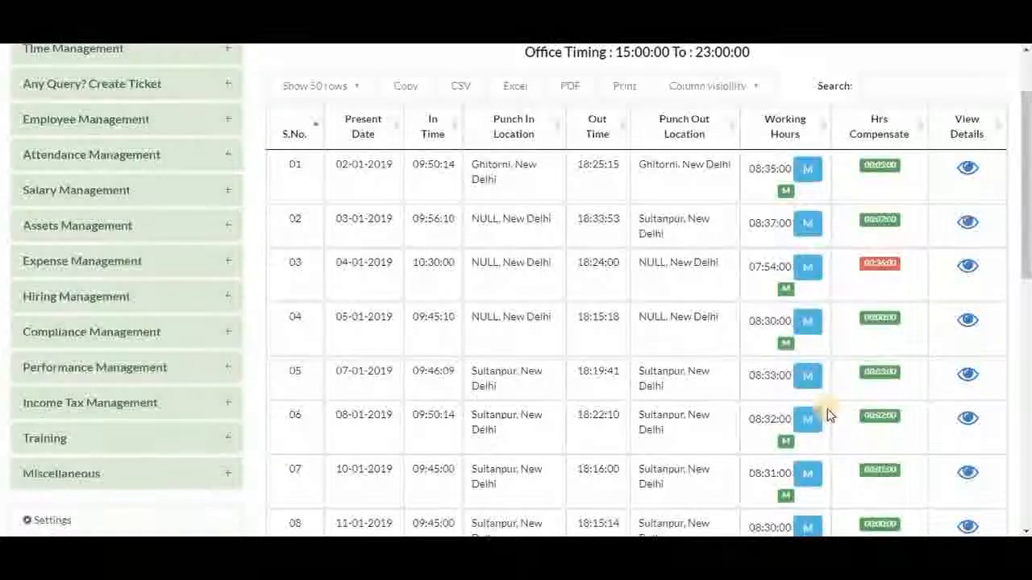
pyautogui.scroll(-5, 827, 411)
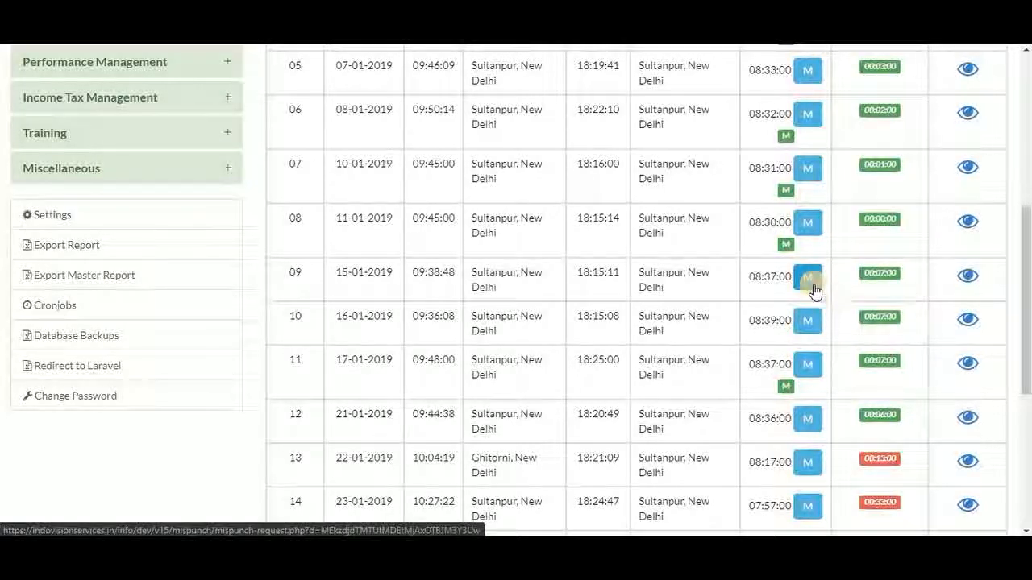
pyautogui.scroll(5, 749, 218)
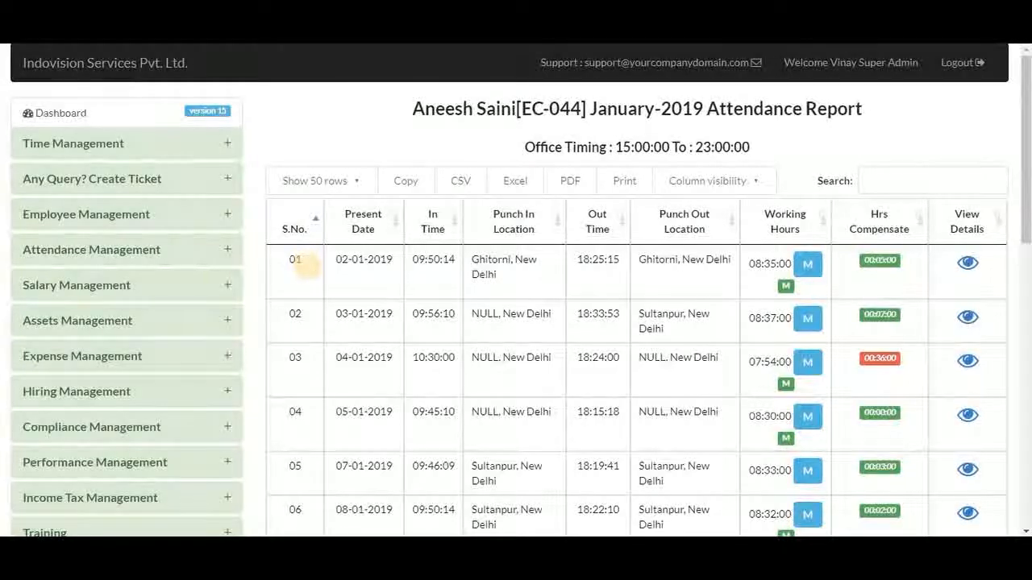
# Open the Edit Draft Attendance page from the Generate Final Attendance section of attendance management.
pyautogui.click(174, 259)
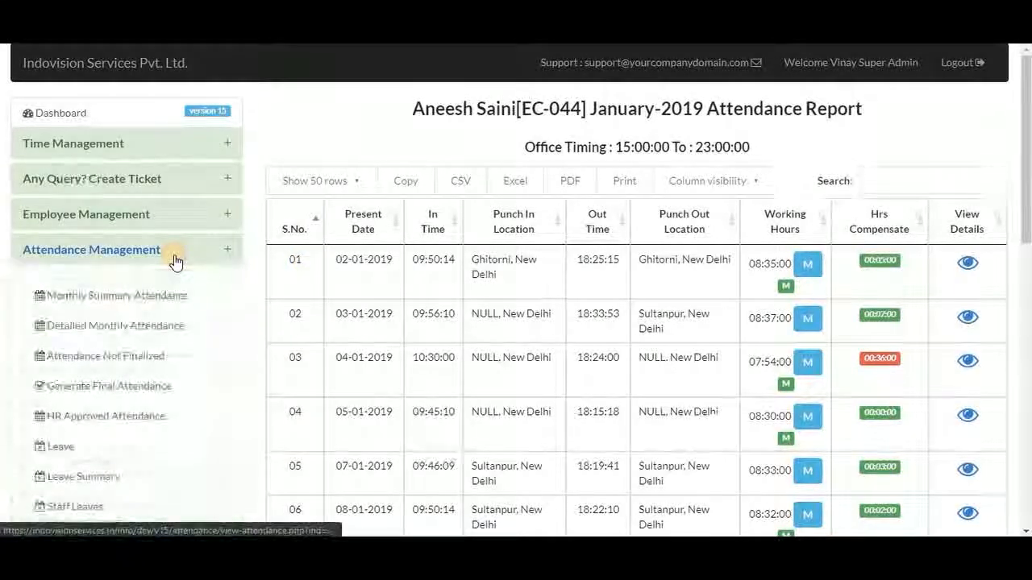
pyautogui.scroll(-1, 174, 274)
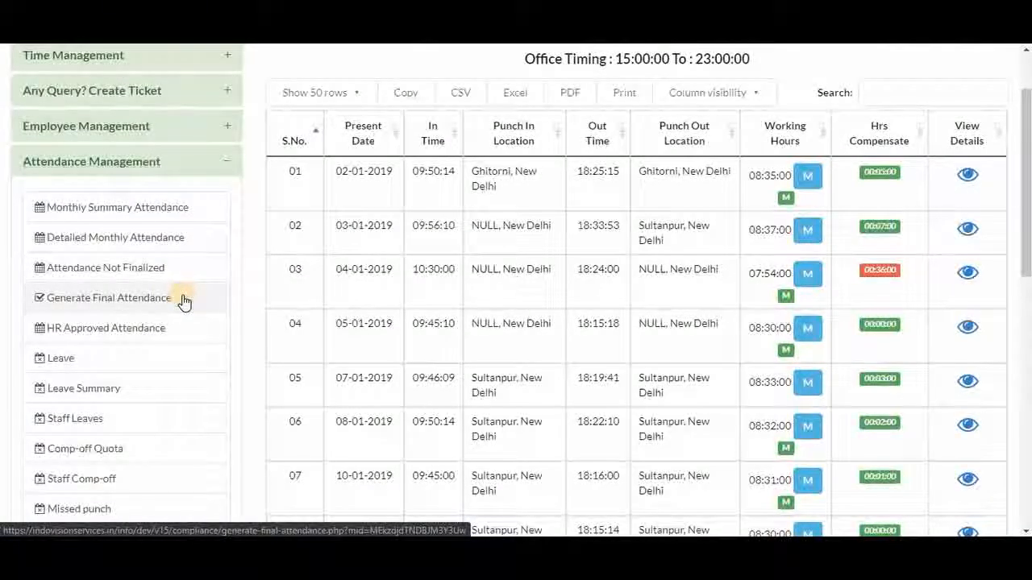
pyautogui.click(183, 298)
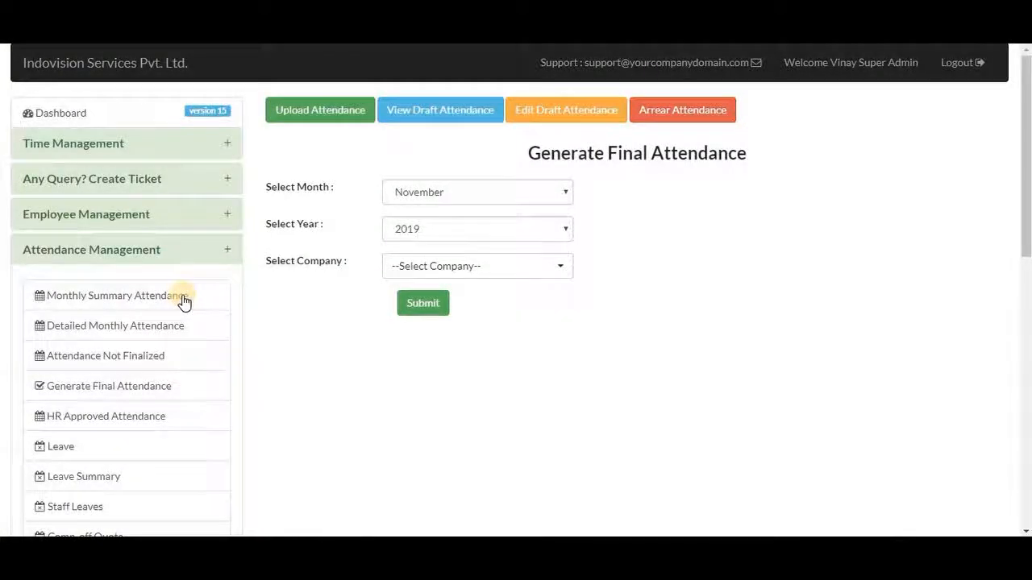
pyautogui.click(565, 125)
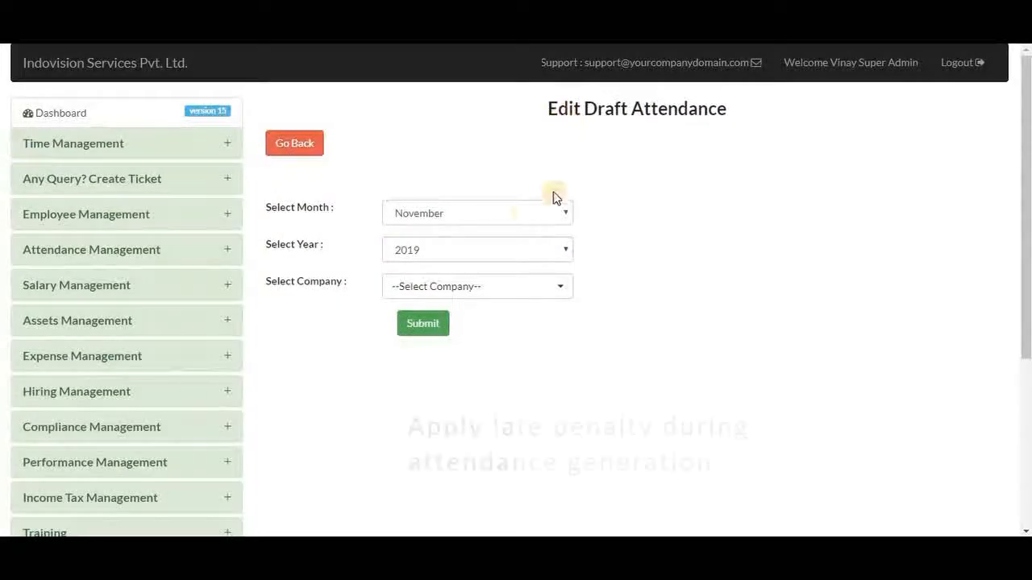
# Load the August 2019 draft attendance of Indovision Services Pvt. Ltd. for editing.
pyautogui.click(520, 216)
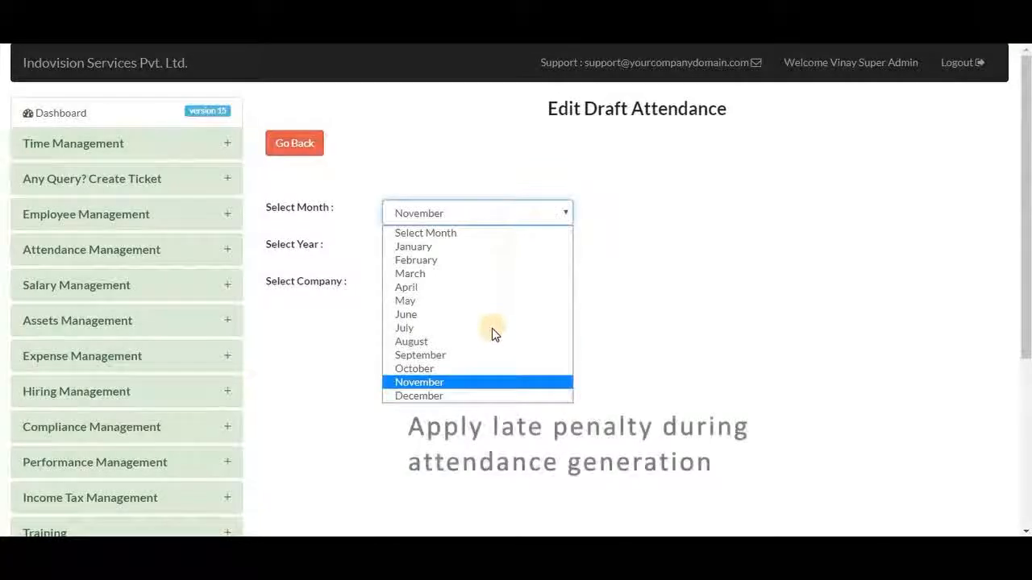
pyautogui.click(446, 341)
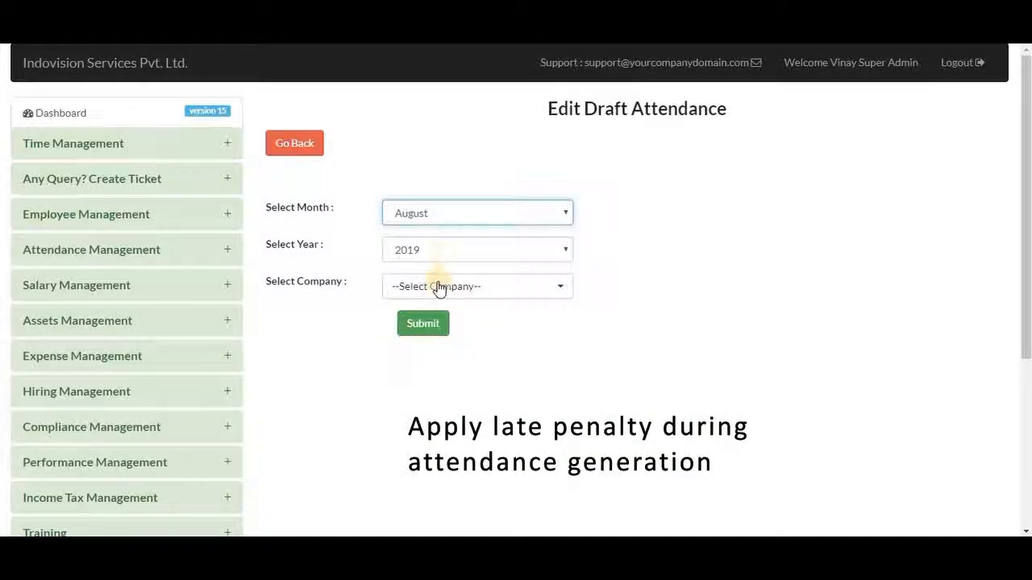
pyautogui.click(438, 288)
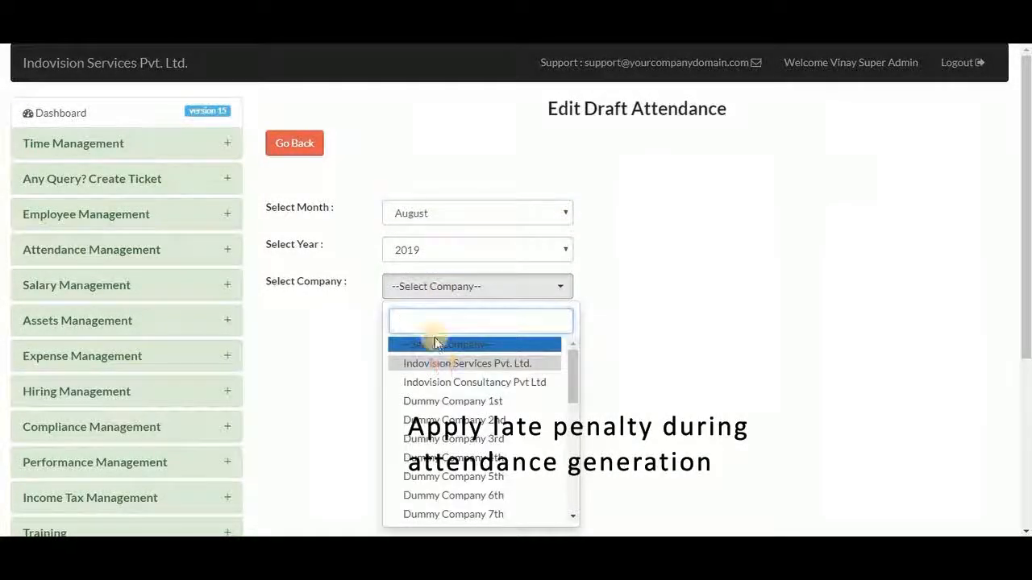
pyautogui.click(439, 362)
pyautogui.click(431, 321)
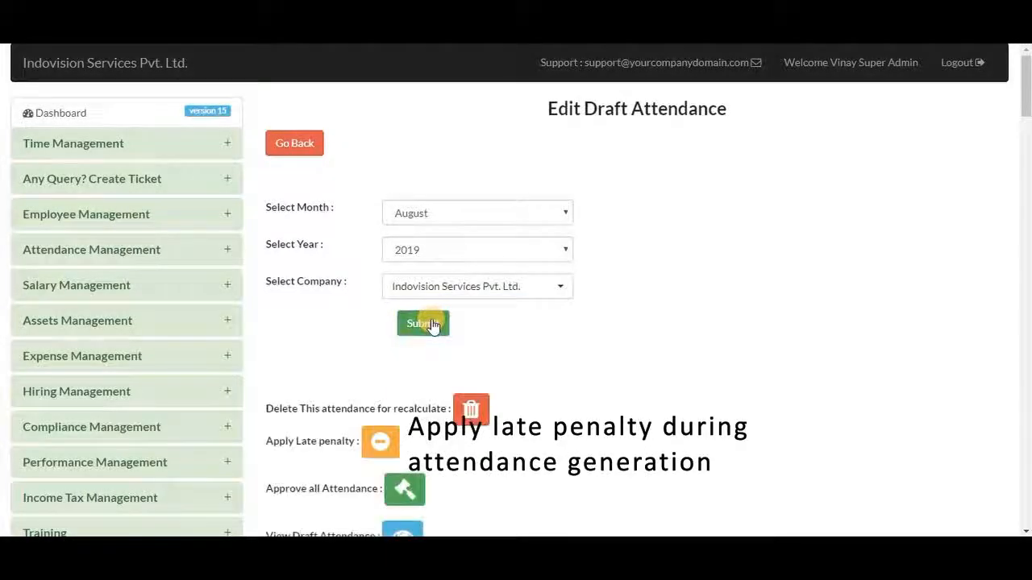
# Look over the employees' daily draft attendance for August 2019 and apply the late penalty to it.
pyautogui.scroll(-5, 431, 323)
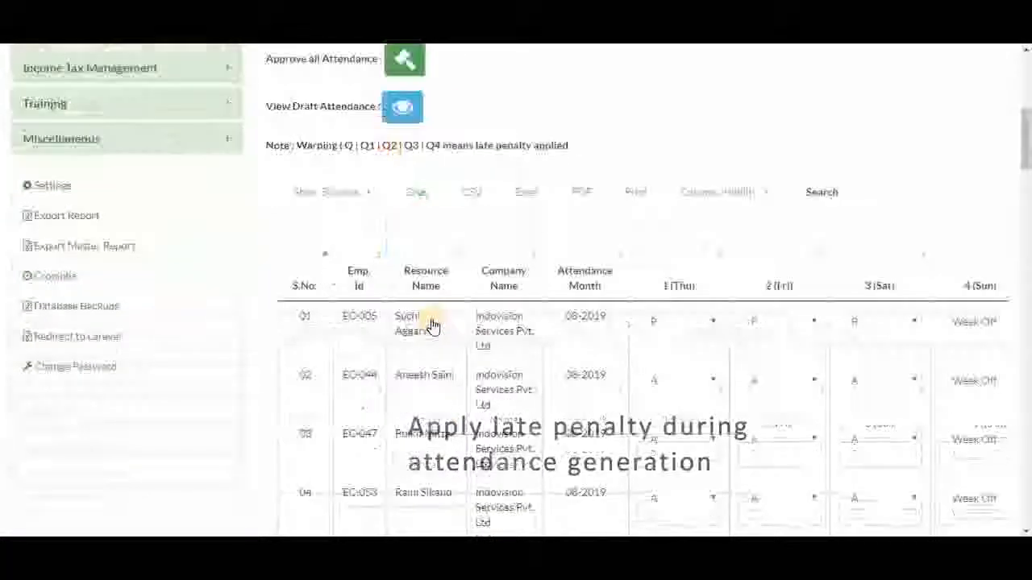
pyautogui.scroll(-2, 431, 324)
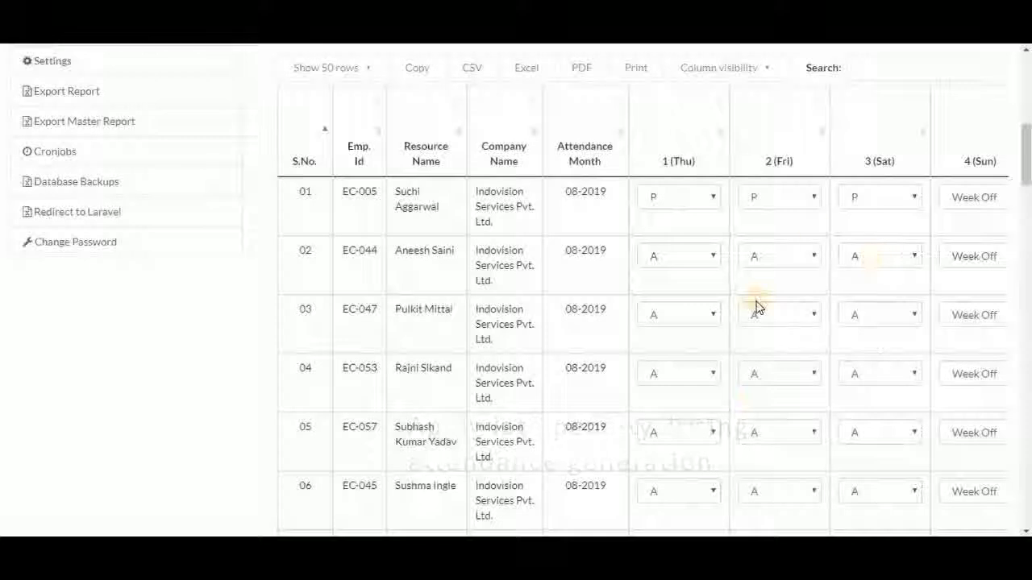
pyautogui.hscroll(5, 756, 307)
pyautogui.hscroll(-5, 756, 306)
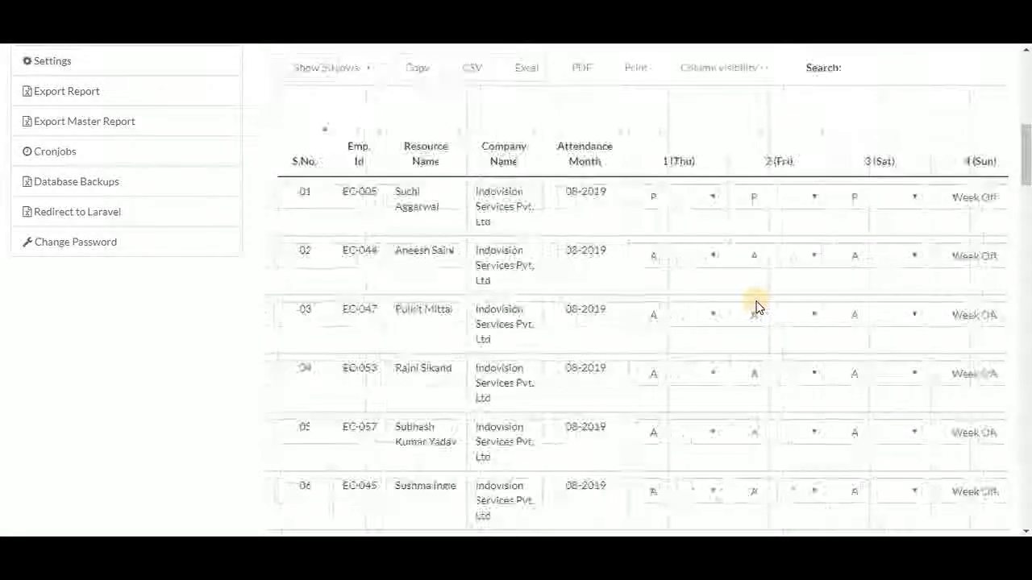
pyautogui.scroll(4, 756, 306)
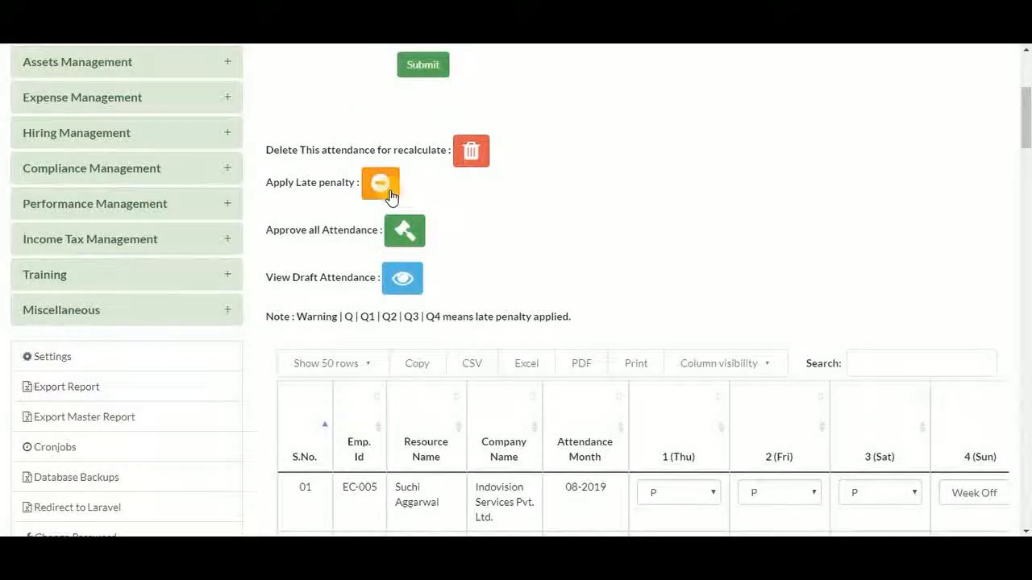
pyautogui.click(389, 192)
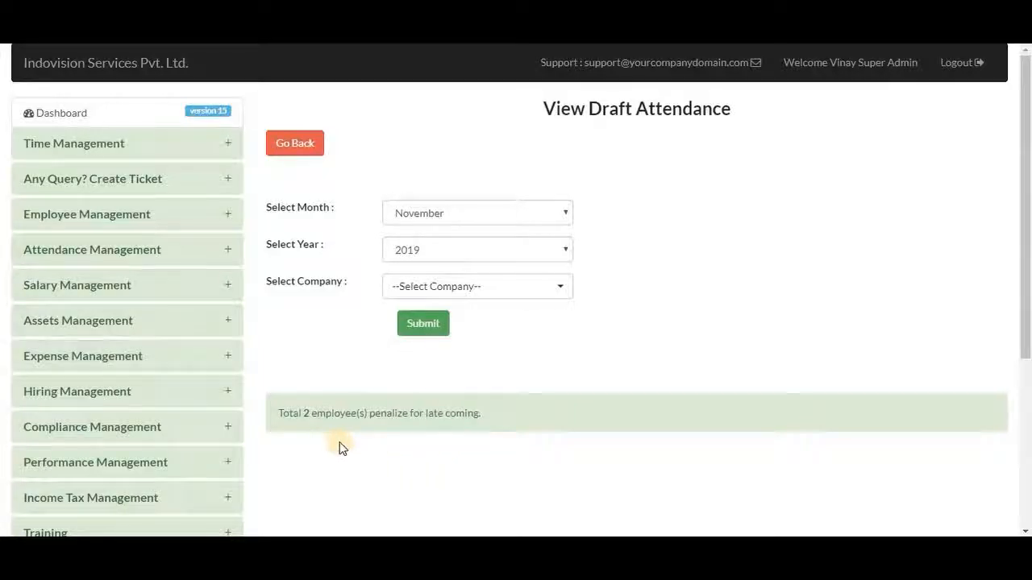
# Open the Salary Calculation page of salary management.
pyautogui.click(138, 292)
pyautogui.scroll(-1, 146, 341)
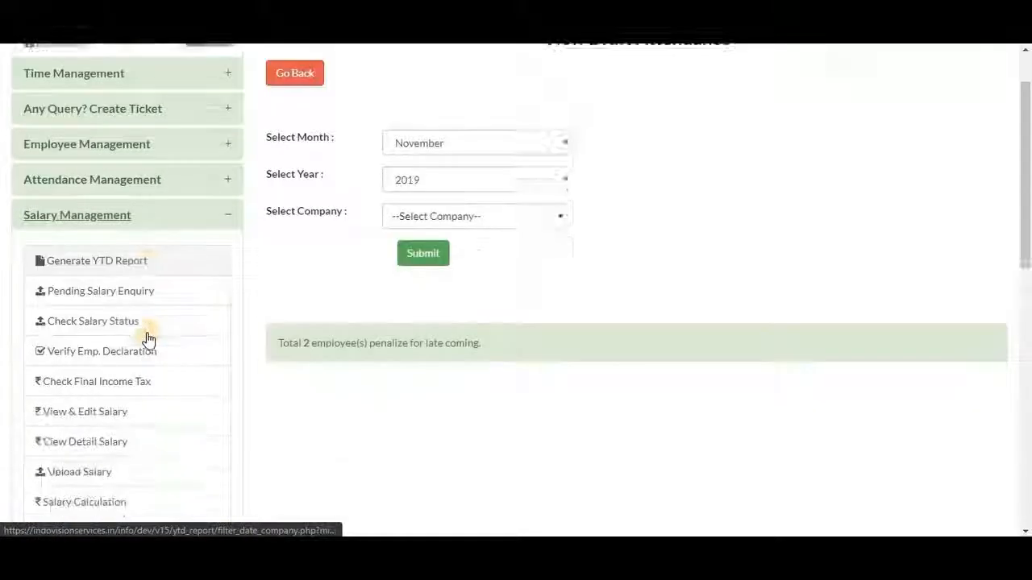
pyautogui.scroll(-1, 147, 339)
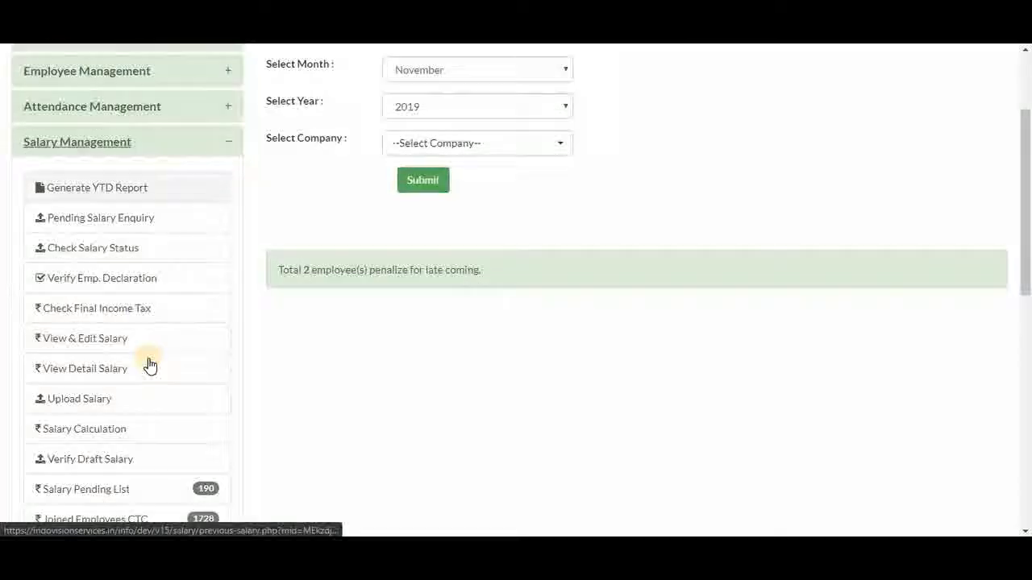
pyautogui.click(150, 433)
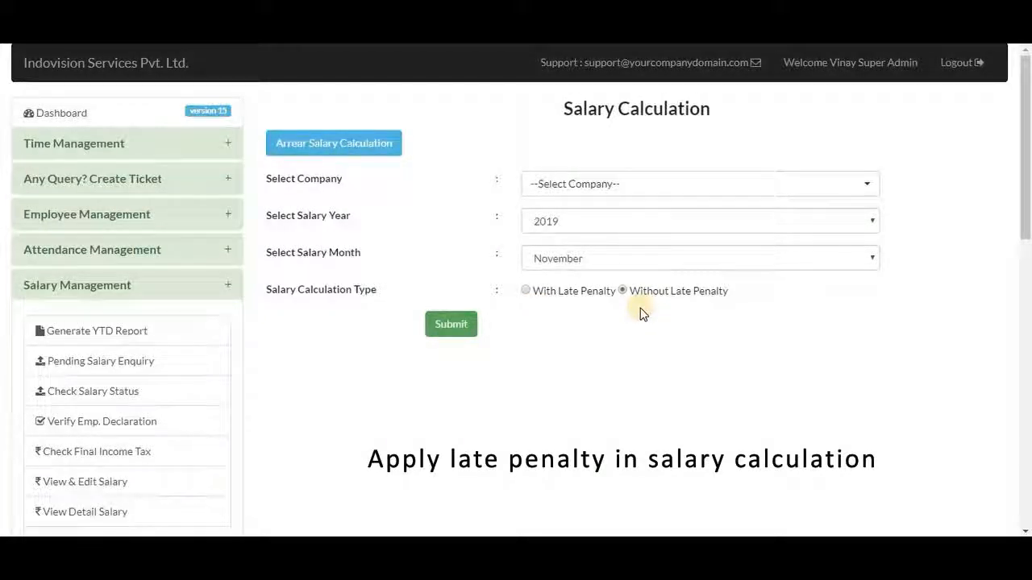
pyautogui.click(554, 195)
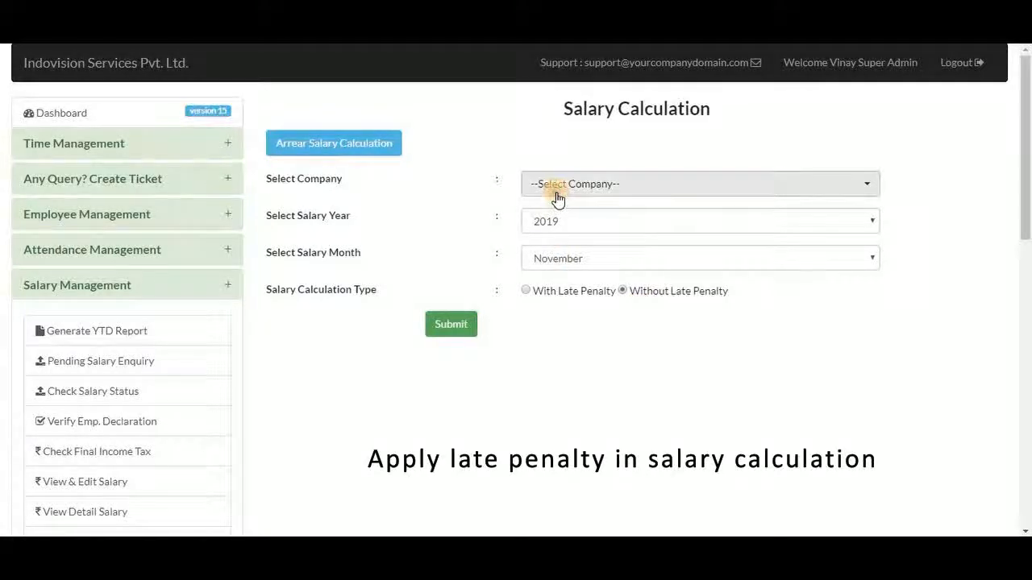
pyautogui.click(460, 220)
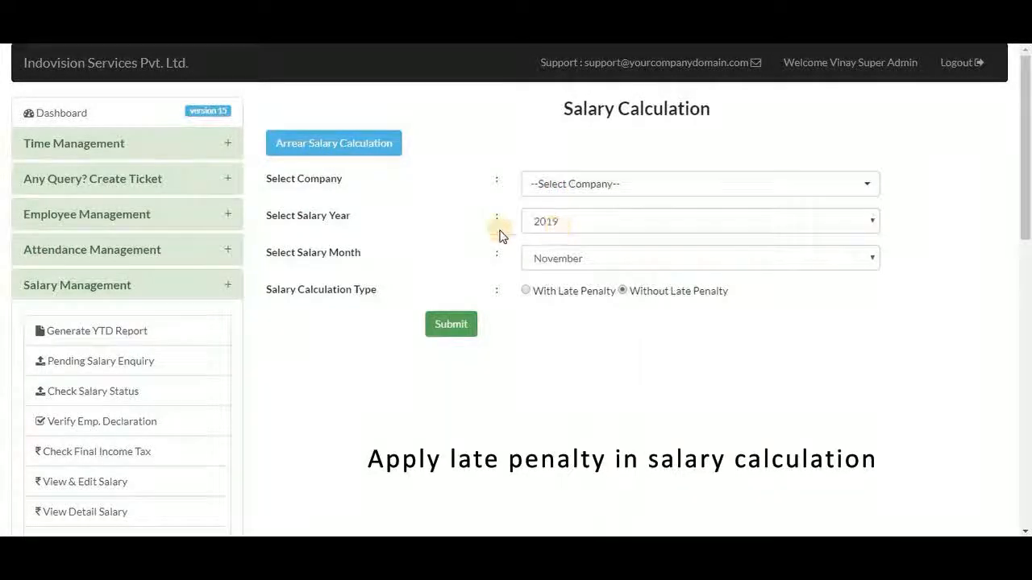
pyautogui.click(524, 226)
pyautogui.click(523, 239)
pyautogui.click(537, 256)
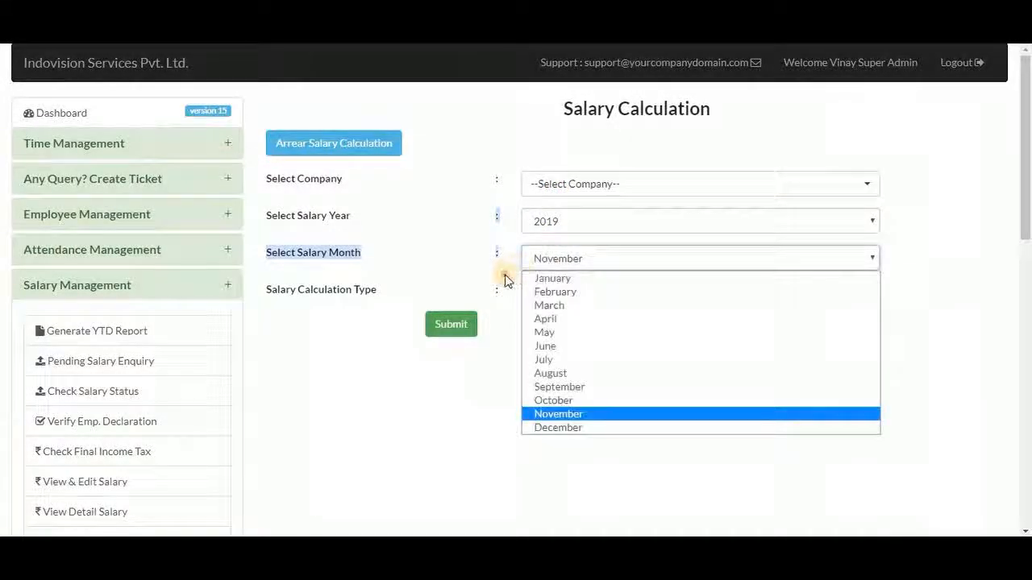
pyautogui.click(508, 292)
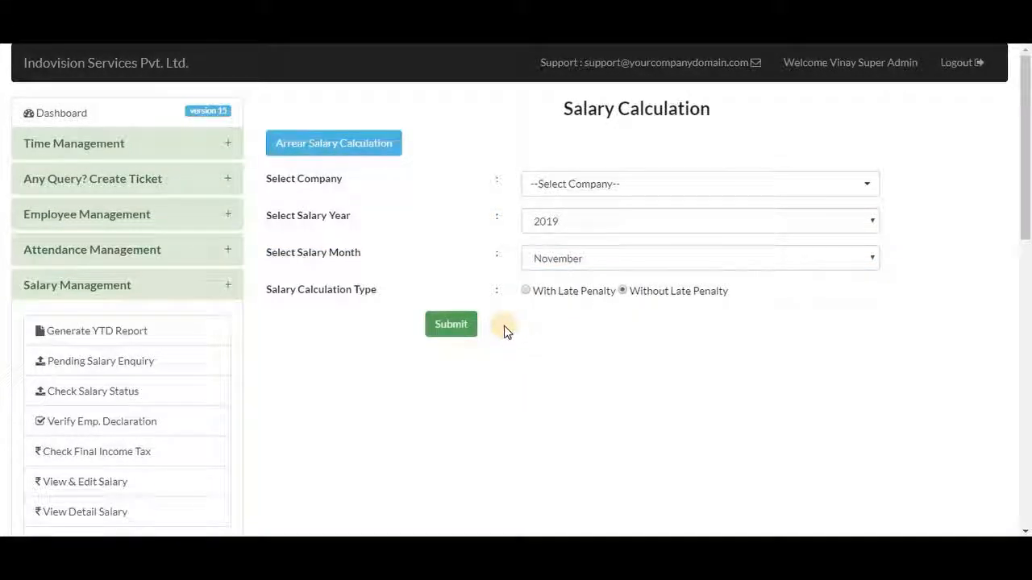